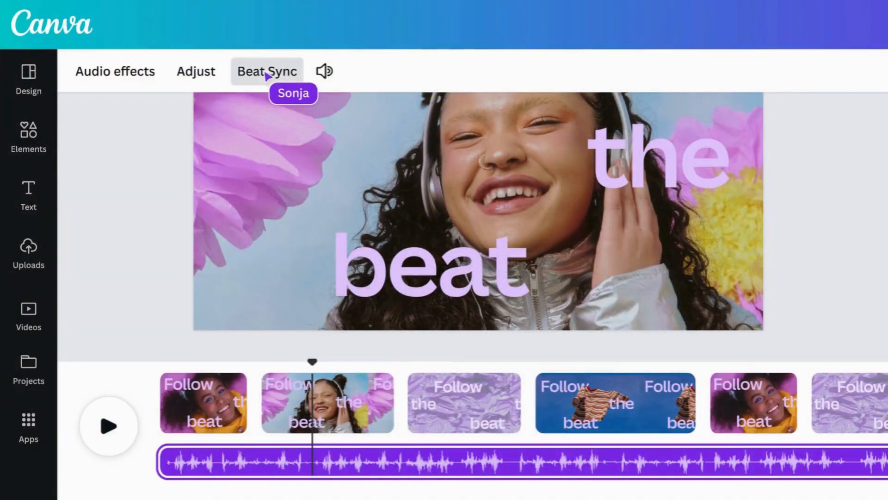
Sync the video clips to the music track with Beat Sync.
click(267, 75)
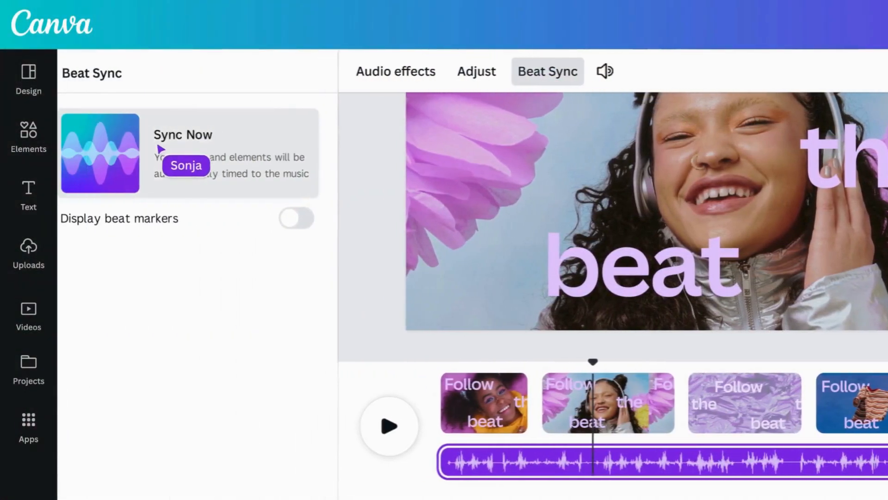
click(121, 156)
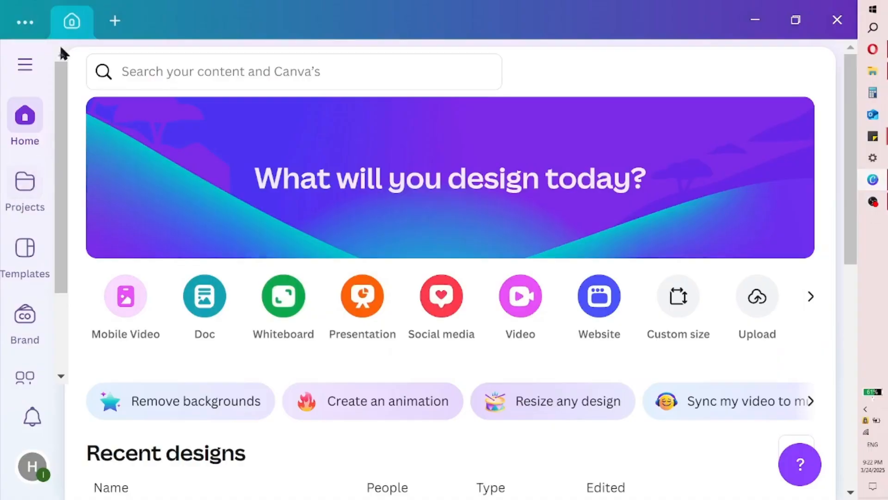
Create a new blank video design and show the full collection of frames among the elements.
click(116, 21)
click(199, 250)
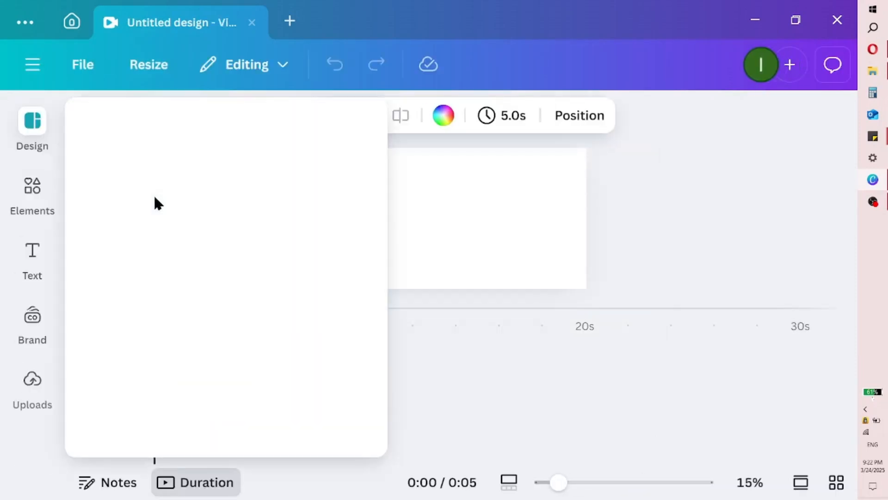
click(35, 197)
drag(382, 170, 383, 341)
click(330, 227)
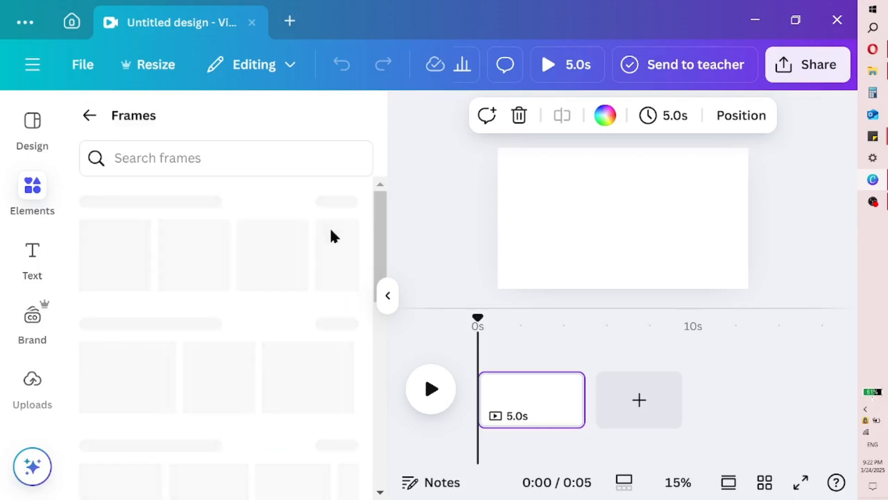
Search the frames for quarter circle and place the upper-left quarter frame on the page.
scroll(381, 215, down, 1)
click(274, 163)
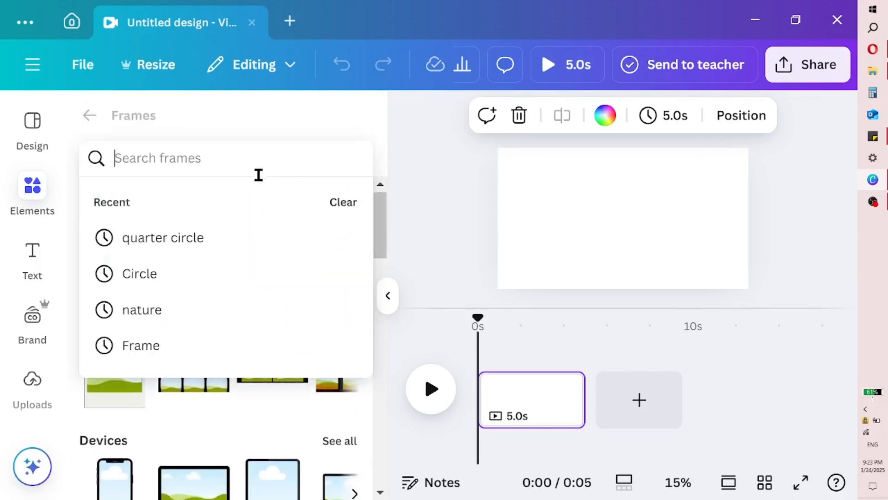
click(201, 237)
click(127, 240)
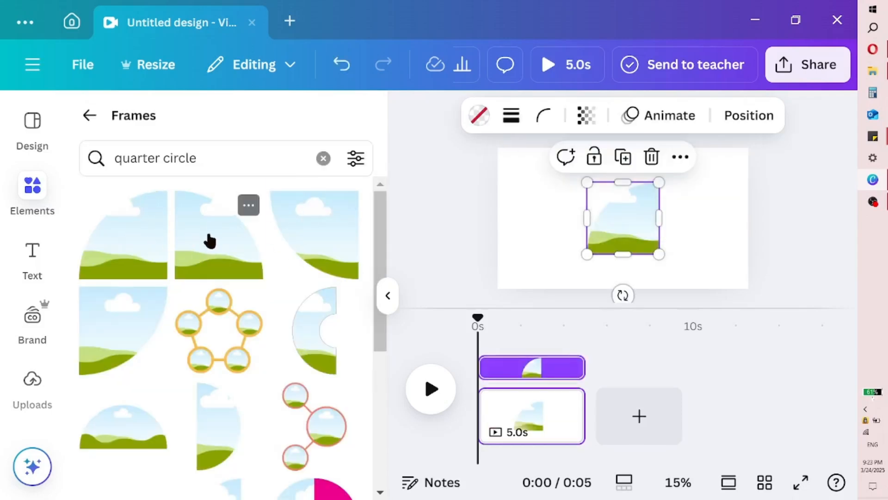
drag(616, 227, 581, 200)
Add the other three quarter-circle frames and arrange all four into a full circle with narrow gaps.
click(228, 257)
drag(630, 217, 665, 202)
click(293, 243)
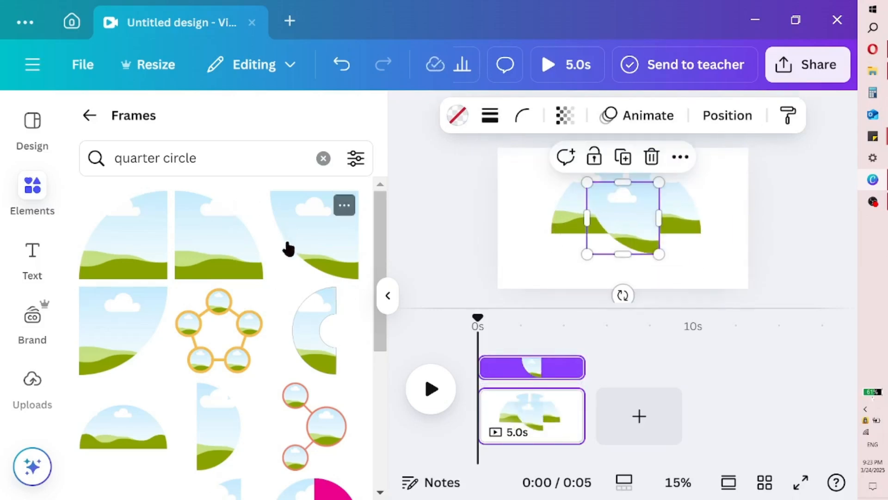
click(133, 332)
drag(721, 174, 668, 263)
click(620, 227)
click(644, 208)
drag(644, 208, 618, 251)
Select all four quarter frames together and centre the circle on the page.
drag(724, 193, 443, 262)
drag(481, 236, 448, 234)
click(370, 259)
Upload the London street, Big Ben sunset, Tower Bridge and umbrella photos from the Pictures folder.
click(32, 252)
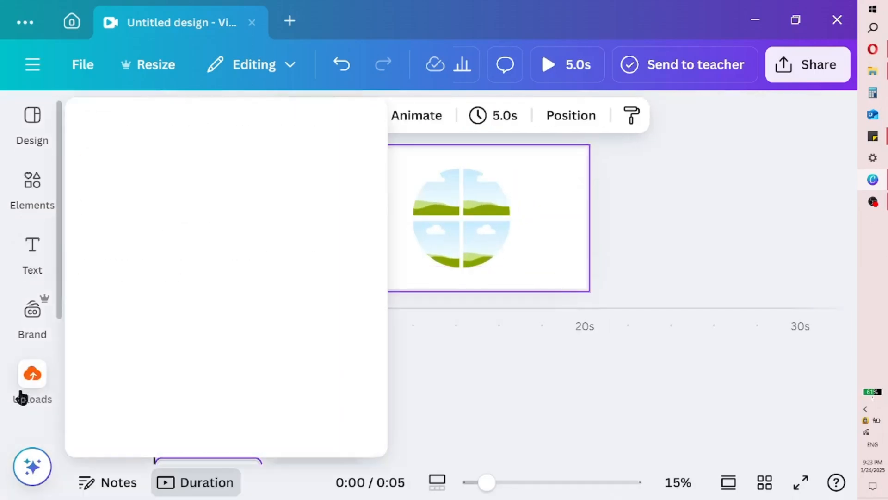
click(20, 394)
click(148, 175)
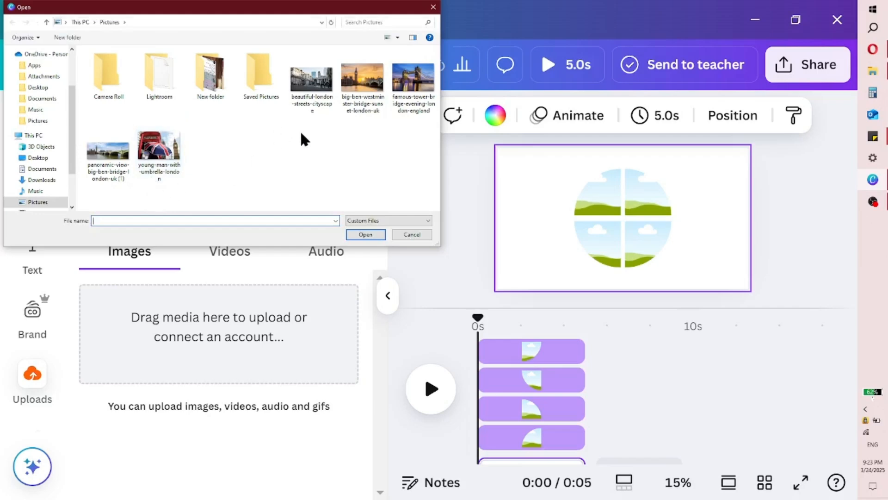
drag(304, 139, 365, 138)
click(366, 235)
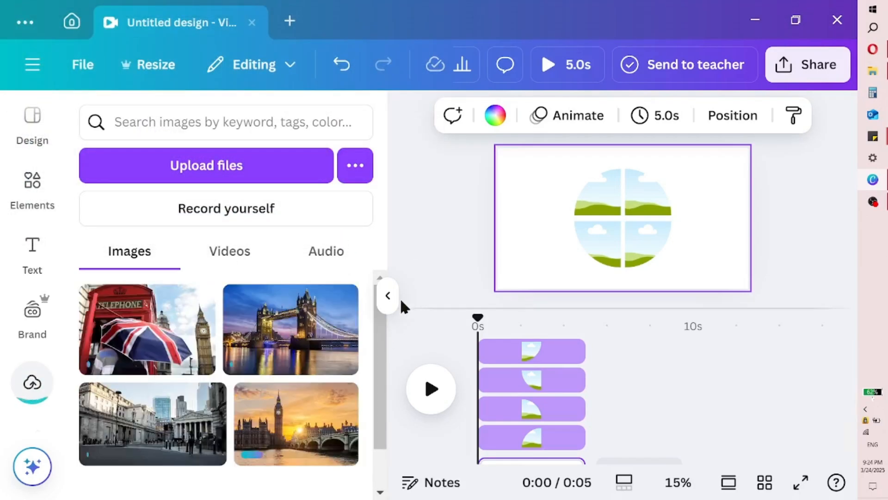
Rotate the whole circle by 45° and fill its bottom quarter frame with the Tower Bridge photo.
drag(684, 179, 555, 274)
drag(624, 301, 559, 280)
click(531, 290)
click(611, 251)
drag(294, 335, 624, 278)
double_click(628, 252)
click(550, 256)
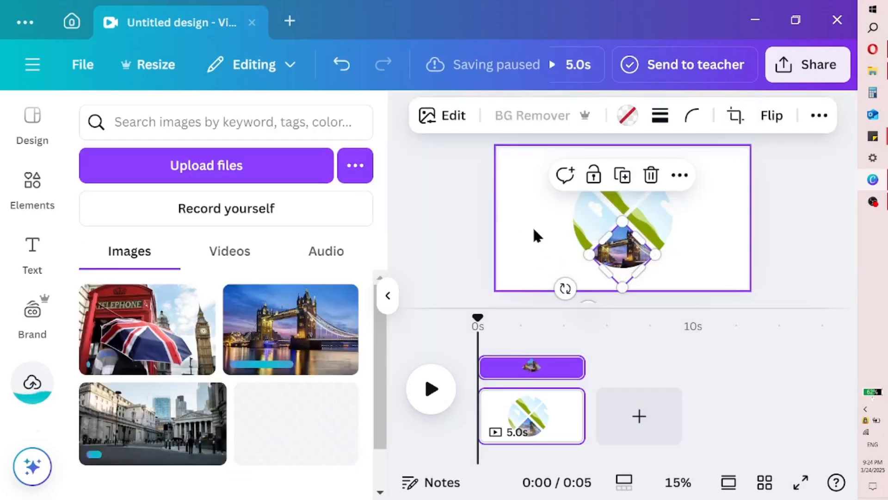
click(711, 245)
Scale the whole circle down slightly and rotate it 90° clockwise so an empty quarter is at the bottom.
drag(690, 169, 607, 317)
click(606, 311)
drag(540, 316, 564, 292)
drag(636, 323, 518, 221)
click(759, 259)
Fill the bottom quarter frame with the telephone box and umbrella photo and straighten it inside the frame.
drag(147, 329, 641, 262)
double_click(633, 262)
drag(598, 235, 638, 267)
drag(585, 295, 612, 258)
click(712, 260)
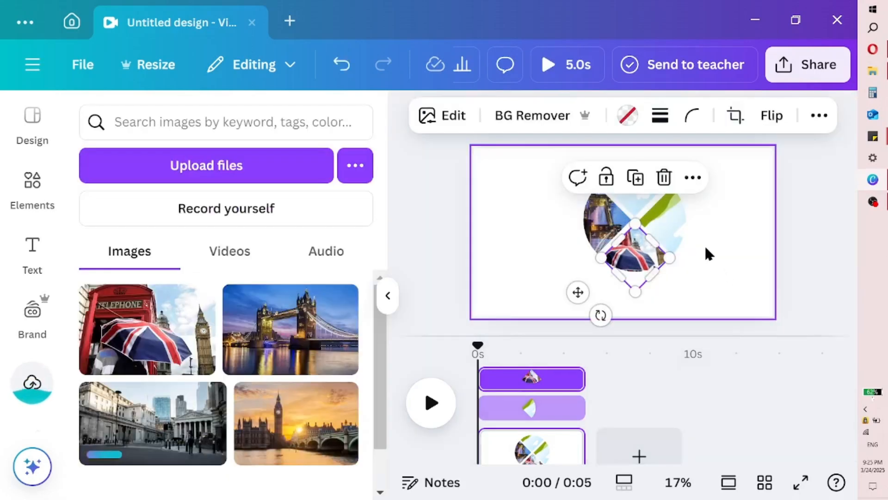
Rotate the circle another 90° clockwise and fill the bottom quarter with the Big Ben sunset photo, straightened within its frame.
drag(716, 173, 537, 291)
drag(632, 314, 522, 220)
click(726, 263)
click(632, 262)
drag(296, 421, 629, 263)
double_click(630, 267)
drag(670, 218, 632, 269)
drag(583, 292, 600, 279)
click(701, 202)
click(701, 202)
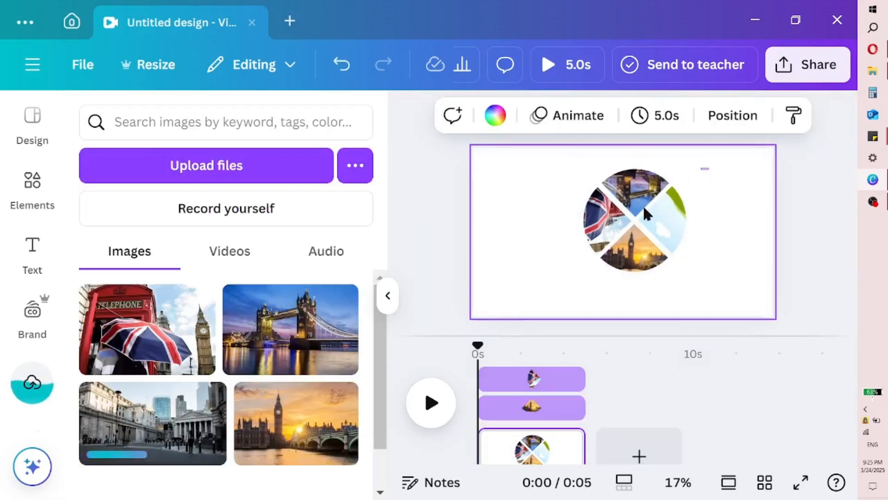
Rotate the circle 90° clockwise and fill the last empty quarter with the London street photo, straightened and repositioned in its frame.
key(ctrl+a)
drag(634, 329, 534, 218)
click(694, 278)
click(634, 269)
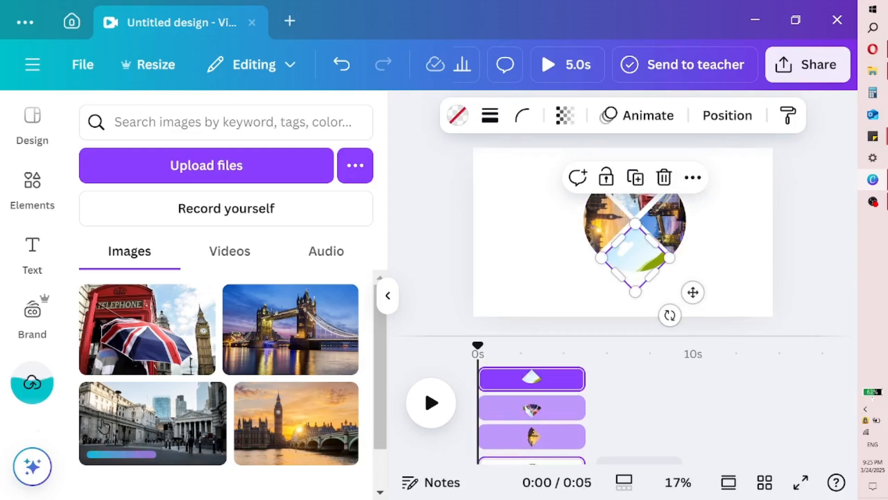
drag(152, 423, 645, 250)
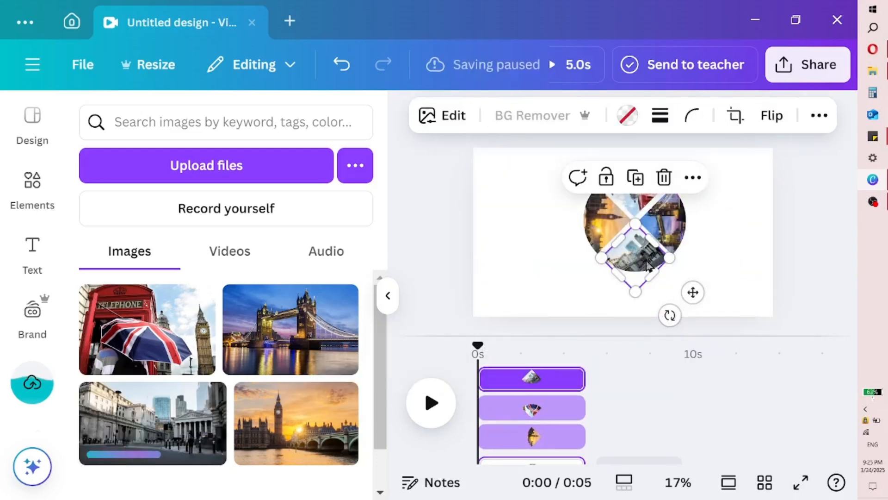
double_click(647, 263)
drag(675, 292, 639, 298)
drag(577, 291, 605, 275)
drag(643, 259, 619, 256)
click(717, 250)
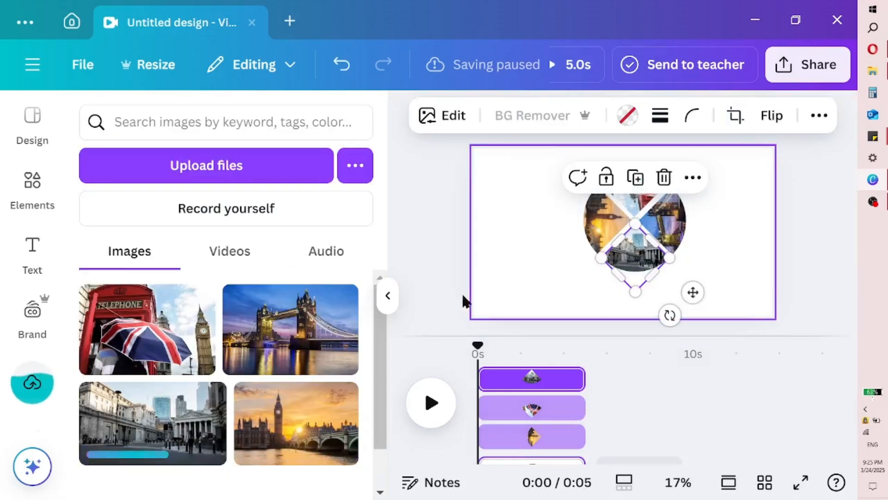
click(499, 301)
Add a small circle shape over the middle of the photo circle and centre everything on the page.
click(388, 295)
click(27, 189)
click(91, 113)
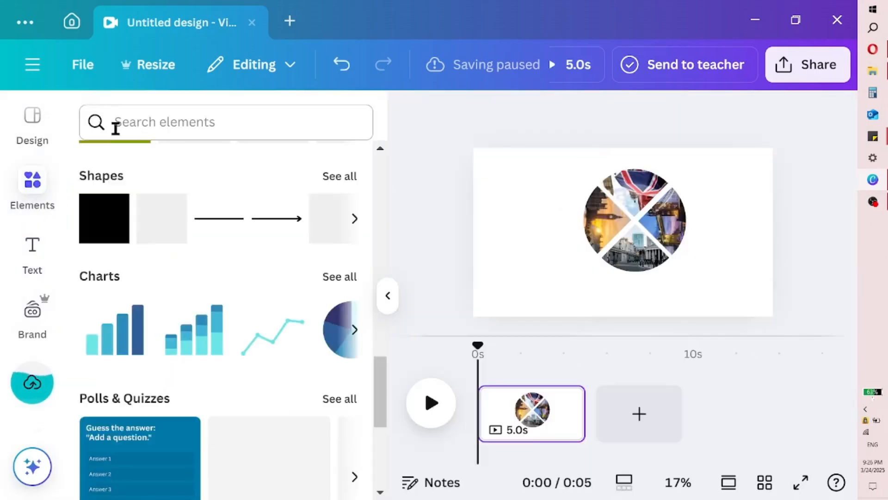
click(329, 218)
drag(625, 248, 628, 226)
drag(702, 169, 547, 286)
drag(640, 251, 627, 232)
click(721, 181)
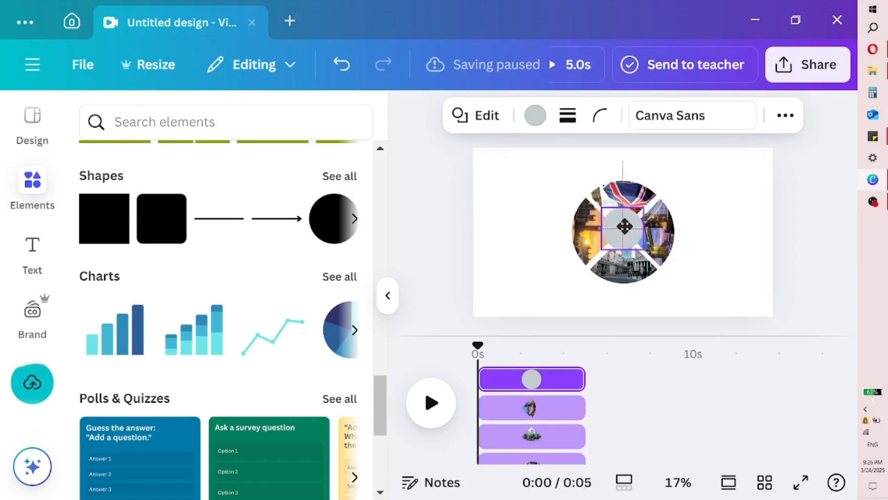
drag(623, 226, 623, 227)
click(624, 226)
Fill the centre circle with the off-white colour from the Brand Kit palette.
click(535, 115)
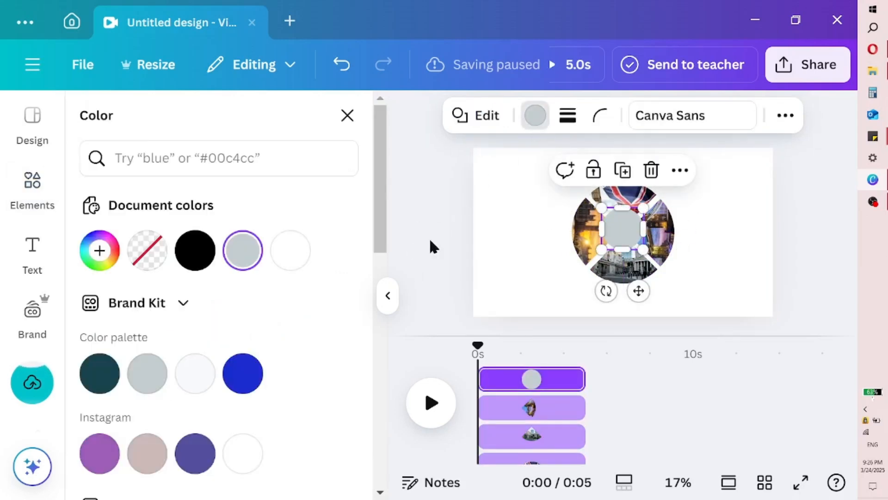
click(730, 256)
click(621, 237)
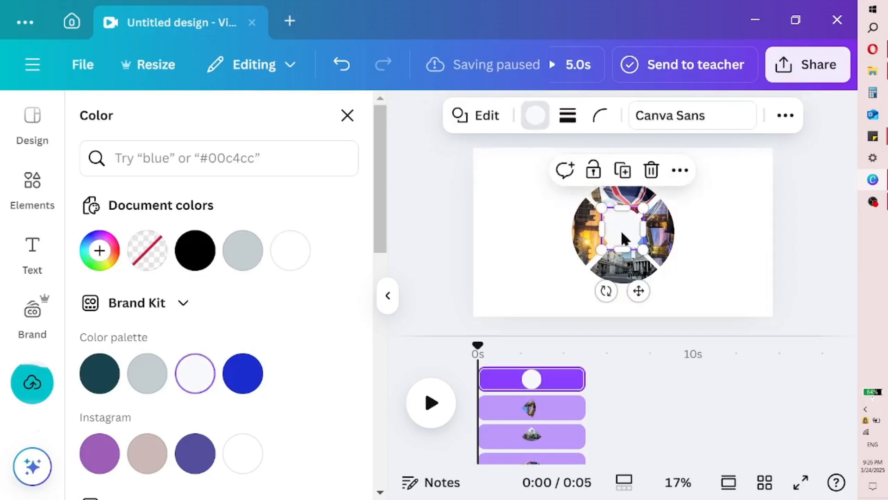
drag(624, 236, 625, 236)
click(683, 254)
Enlarge the photo ring image and centre it on the page.
drag(707, 172, 551, 294)
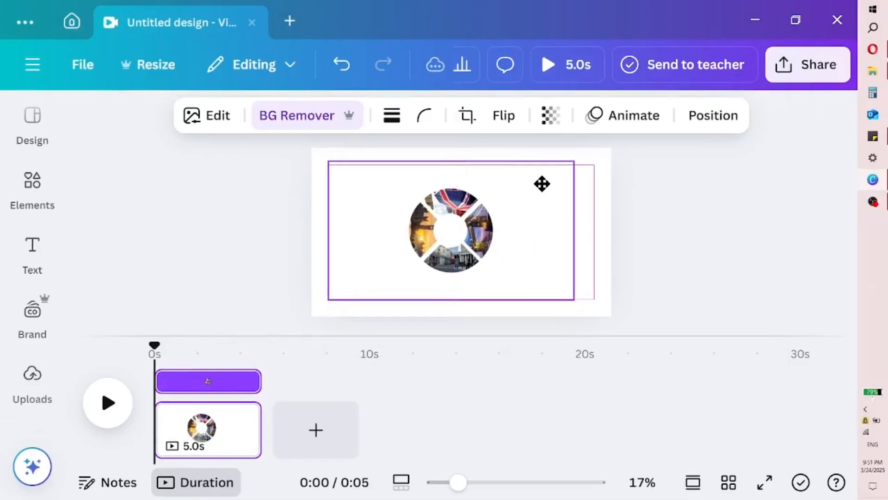
drag(577, 302, 658, 329)
drag(534, 253, 503, 243)
click(723, 204)
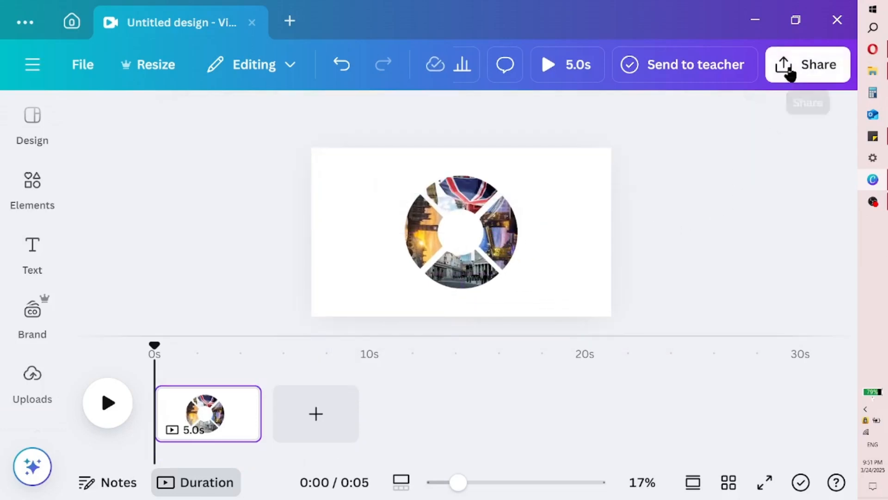
Download the design as a PNG at size 3.125 (6,000 × 3,375 px) and save it in the Pictures folder.
click(783, 63)
scroll(602, 282, down, 3)
click(527, 268)
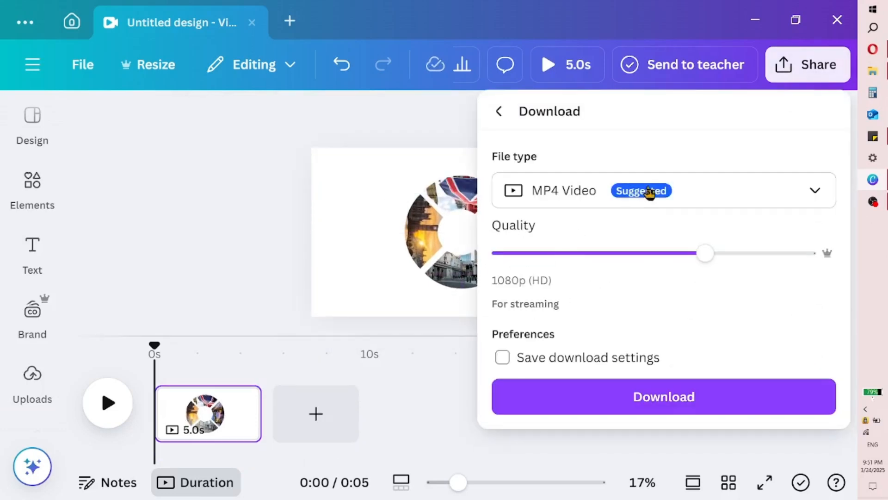
click(627, 201)
click(582, 291)
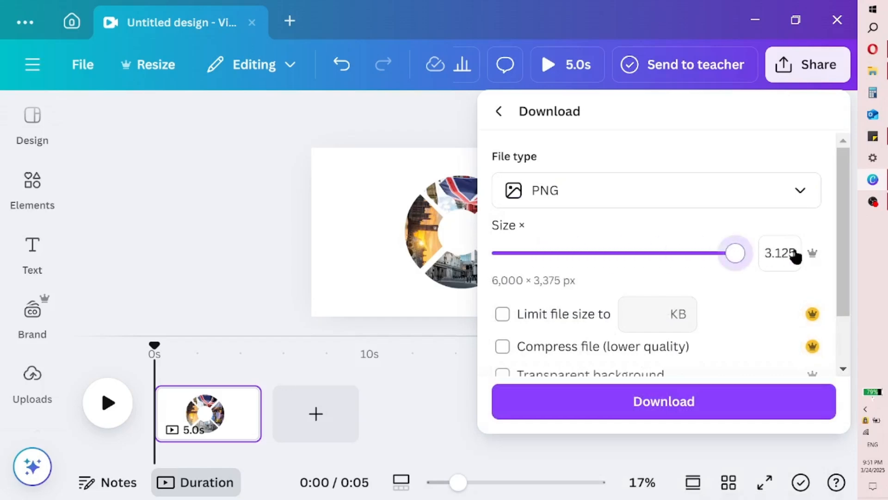
click(546, 389)
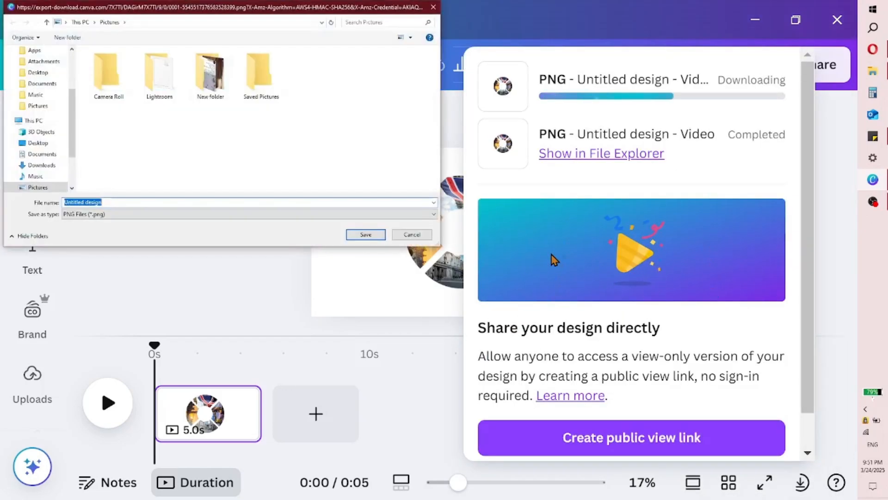
click(365, 233)
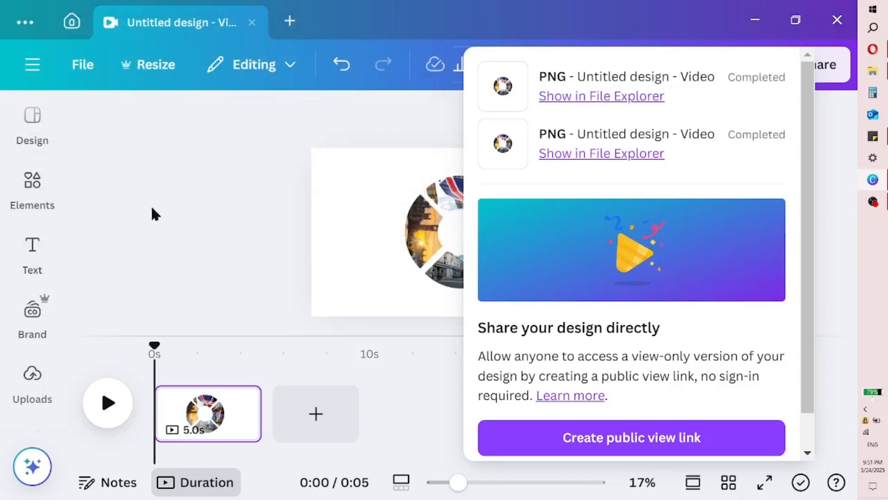
Upload the exported photo ring PNG and delete the existing ring from the page.
click(167, 204)
click(40, 380)
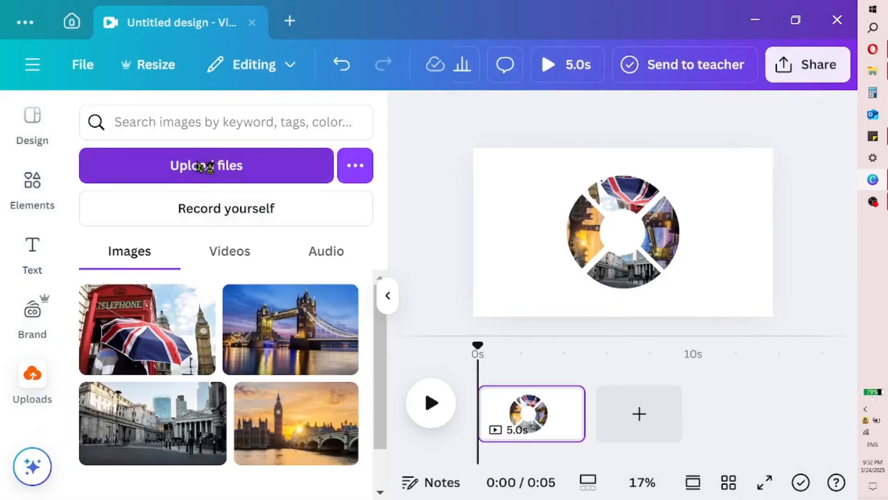
click(195, 175)
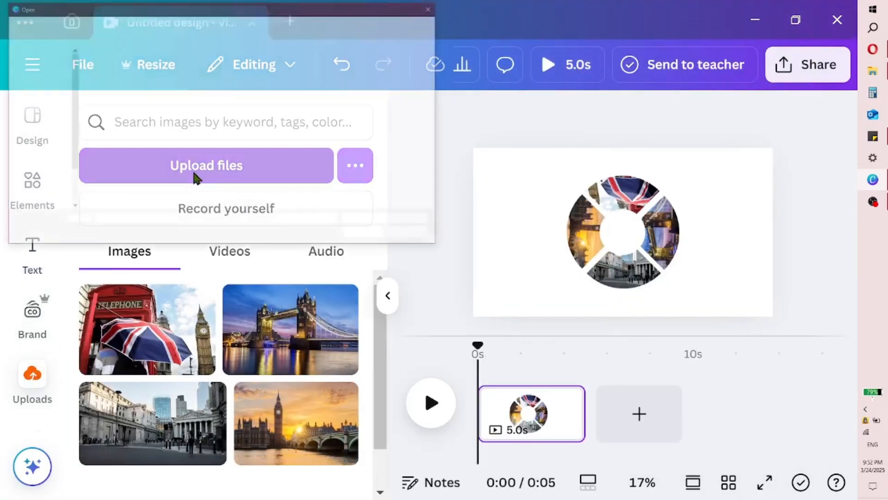
click(364, 234)
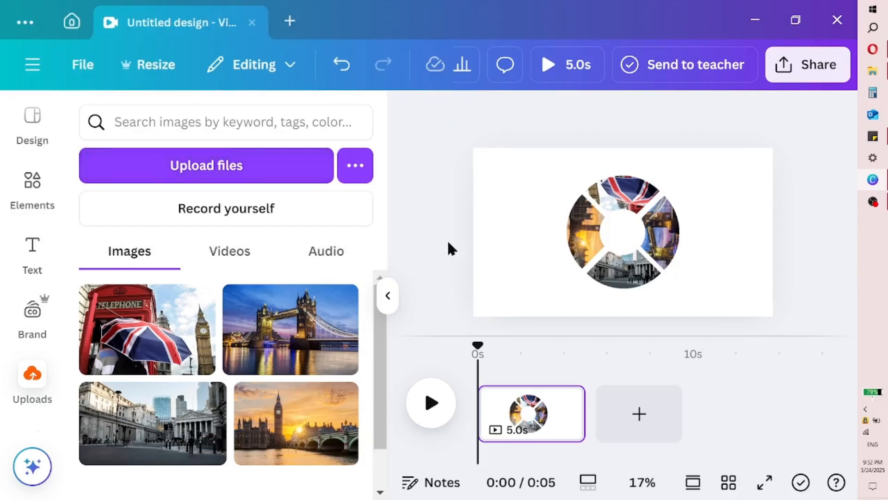
click(597, 284)
key(Delete)
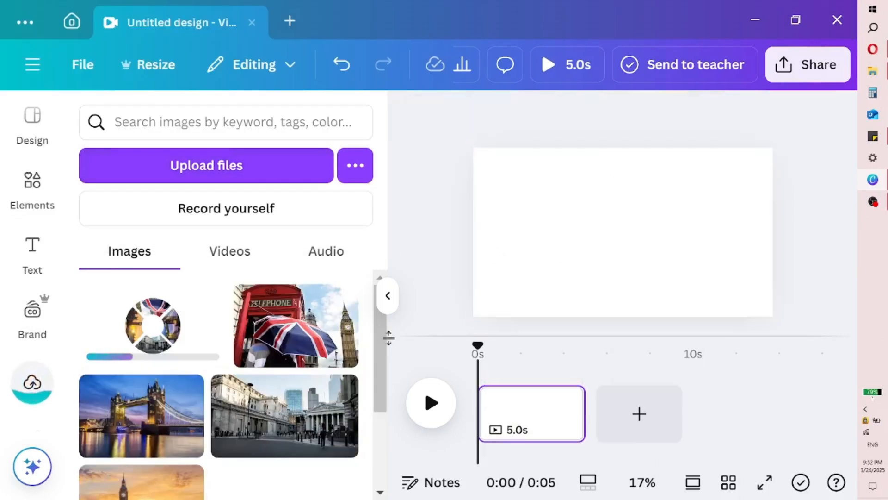
Upload the panoramic Big Ben and bridge photo and add it to the empty page.
click(199, 175)
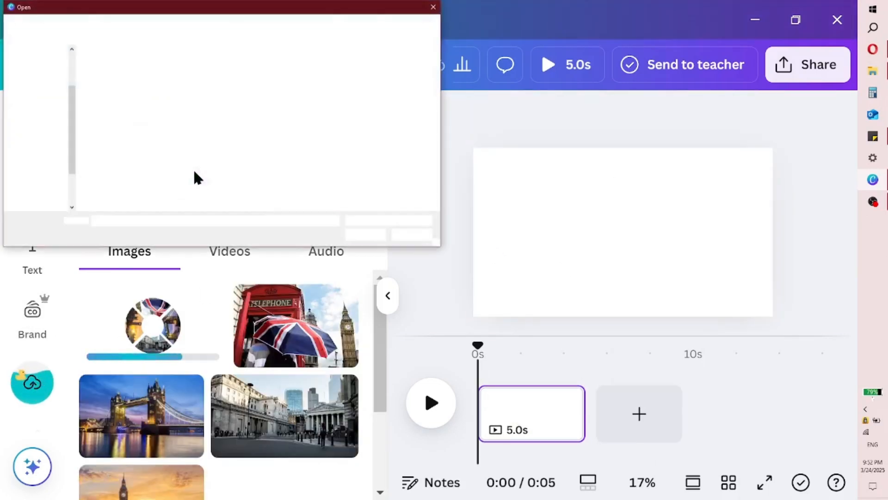
click(366, 234)
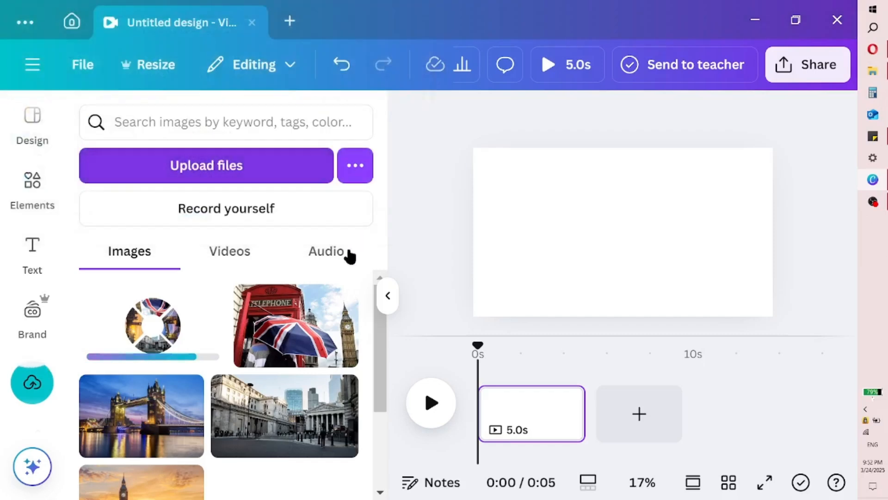
click(217, 341)
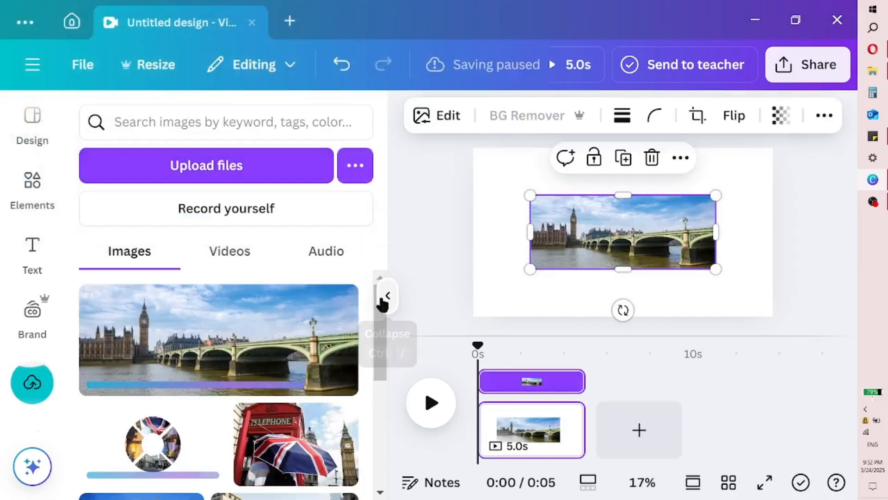
Enlarge the panoramic photo to nearly the page width and reposition it in the upper part of the page.
click(387, 295)
drag(368, 196, 291, 165)
drag(396, 235, 432, 234)
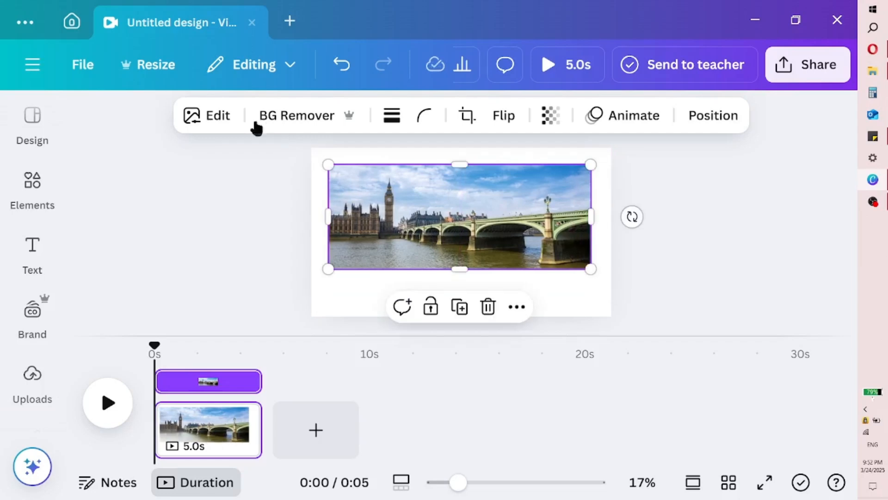
Set the panoramic photo's brightness to -100 and its contrast to 100.
click(219, 117)
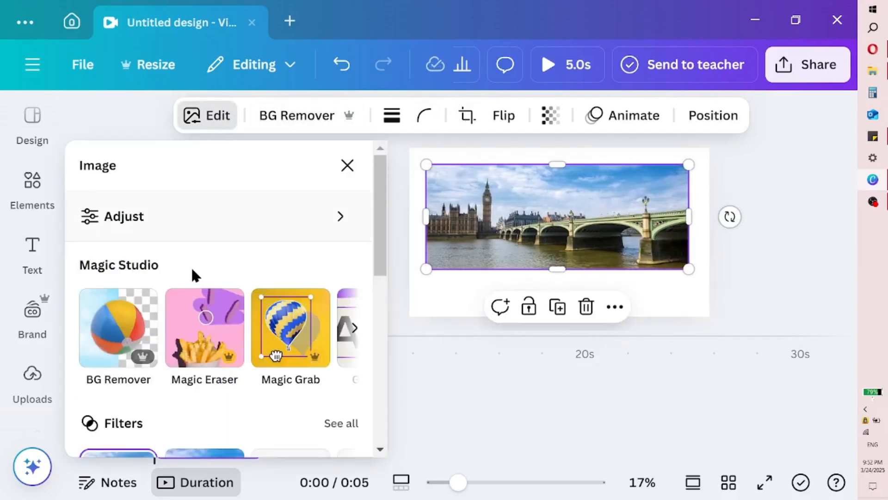
click(182, 218)
scroll(196, 387, down, 5)
scroll(198, 381, up, 1)
drag(193, 306, 88, 305)
drag(193, 368, 299, 368)
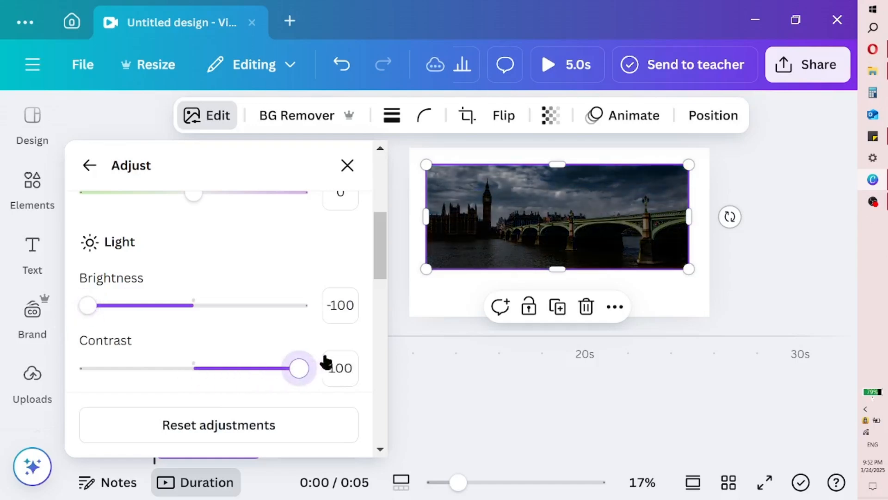
Lower the panoramic photo's whites to -55 and reduce its contrast to about half of the maximum.
scroll(371, 258, down, 3)
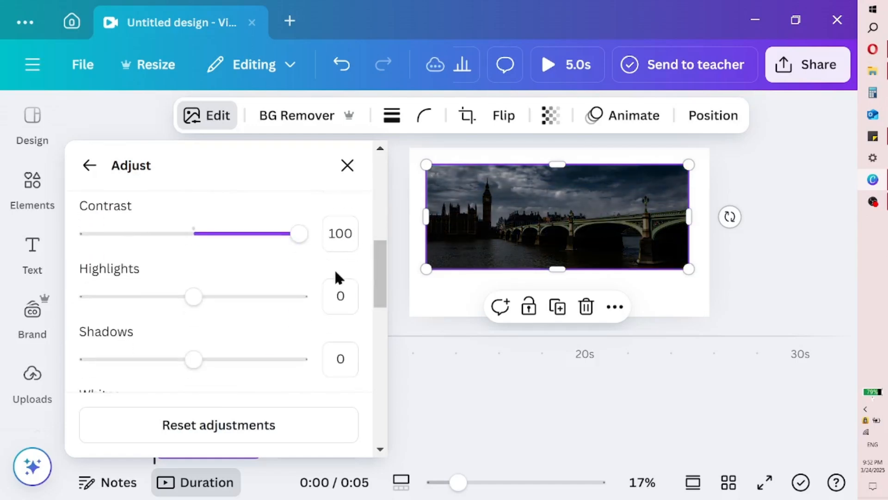
scroll(380, 292, down, 3)
drag(208, 336, 135, 343)
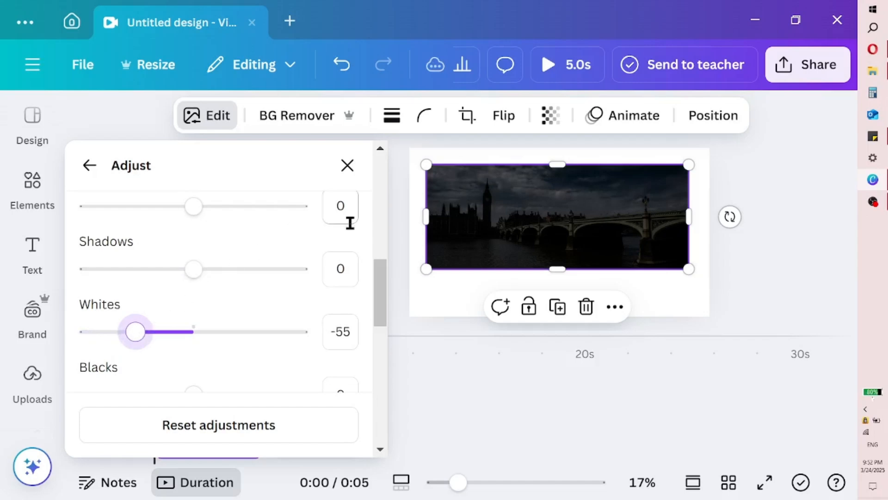
scroll(384, 289, up, 3)
drag(303, 254, 245, 253)
drag(380, 274, 370, 365)
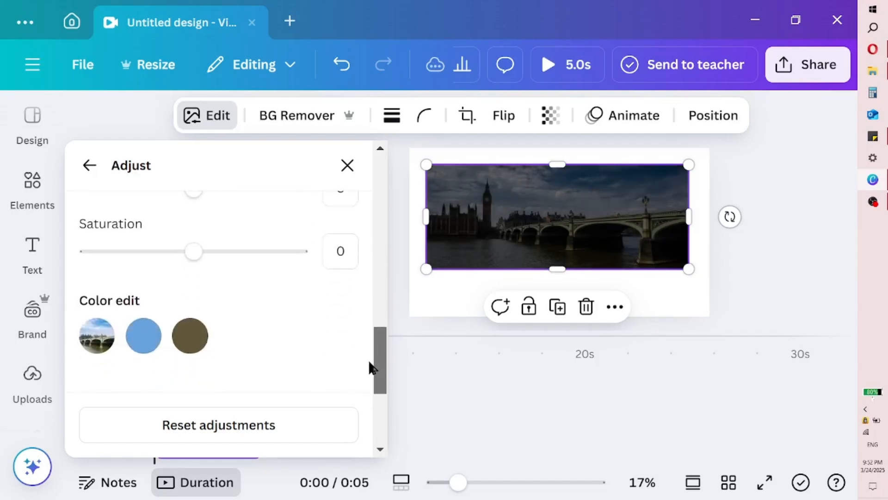
click(412, 299)
Enlarge the darkened panorama to the full page height and align its right edge with the page's right edge.
drag(469, 231, 438, 209)
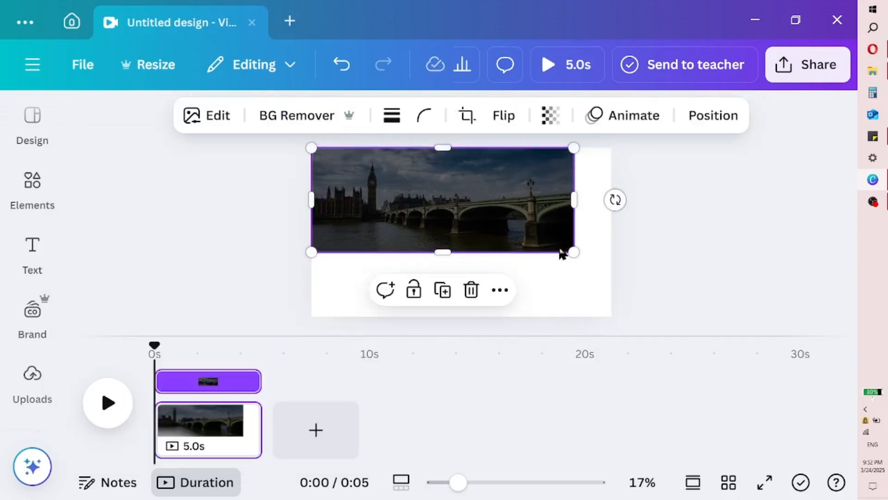
drag(573, 252, 734, 315)
drag(610, 292, 464, 279)
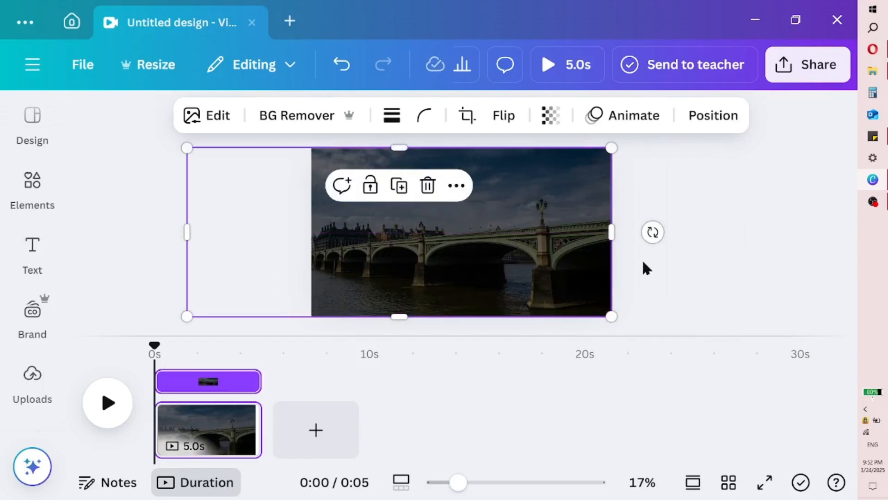
click(650, 284)
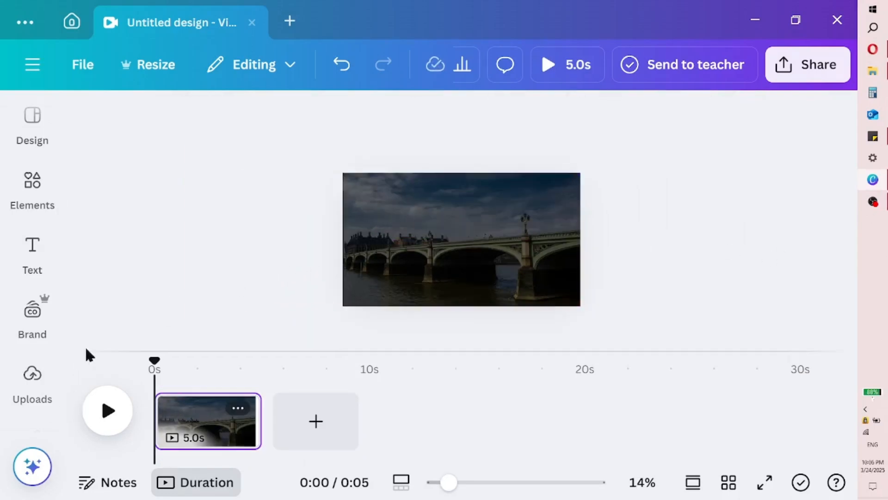
Add the uploaded photo ring image to the page and remove its background.
click(35, 377)
click(149, 441)
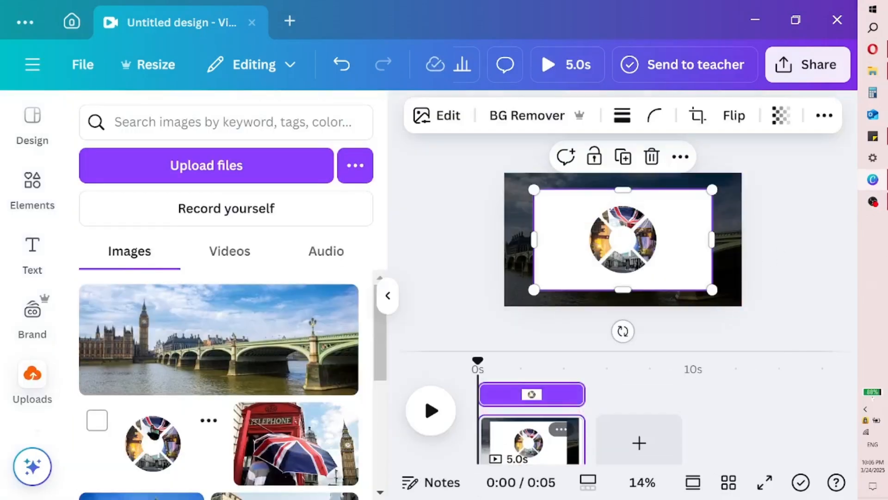
click(532, 115)
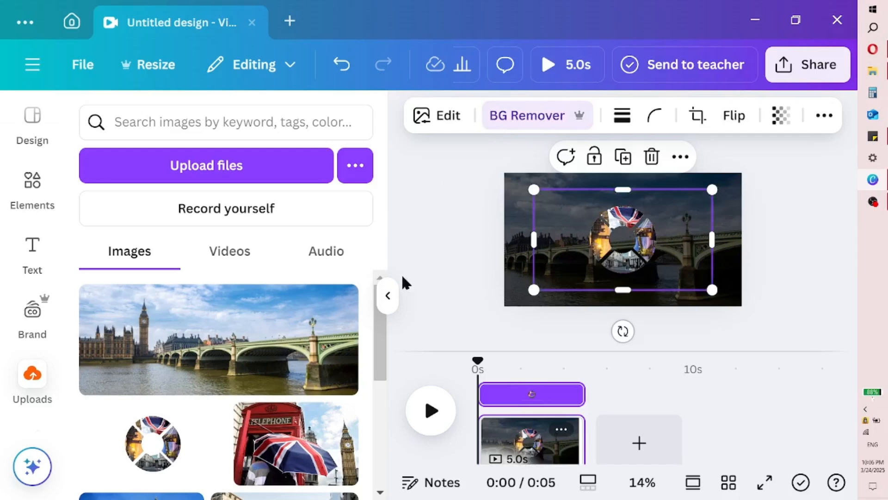
click(388, 295)
Enlarge the photo ring to slightly wider than the page and centre it horizontally with its lower half on the page.
drag(371, 240, 441, 203)
drag(405, 240, 299, 344)
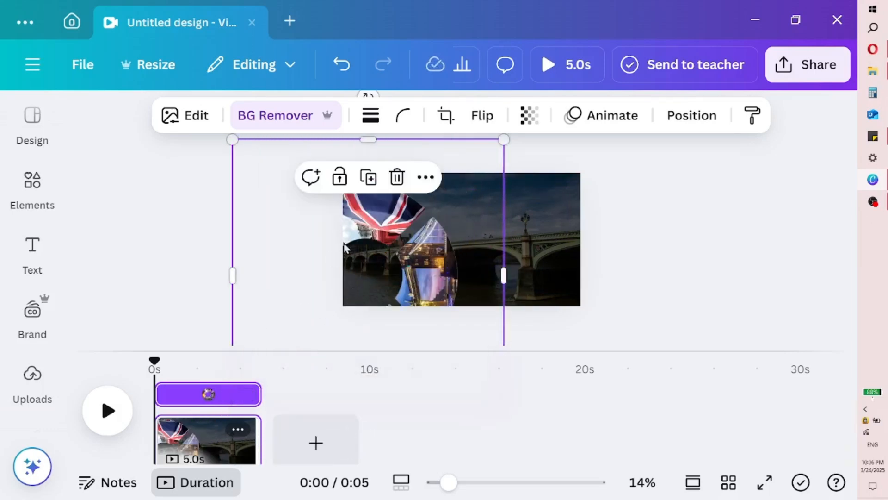
drag(372, 157, 466, 135)
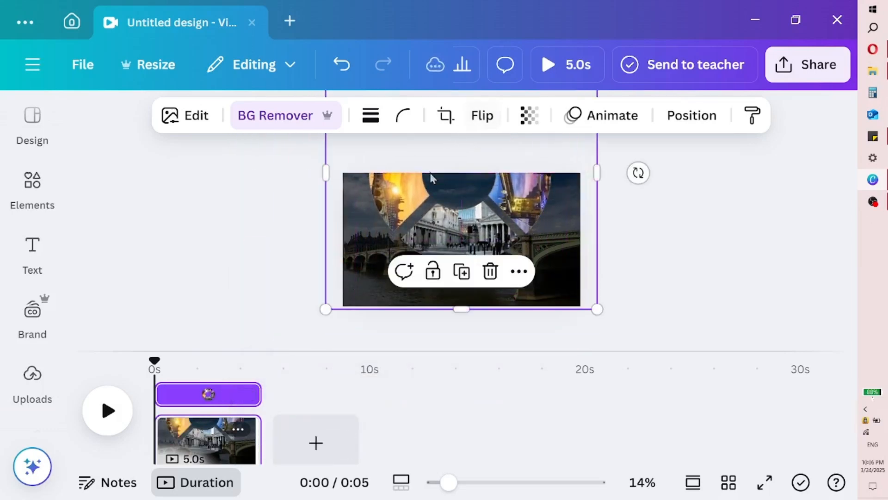
Crop the ring image's empty sides to the page edges and trim its bottom edge.
drag(326, 174, 343, 174)
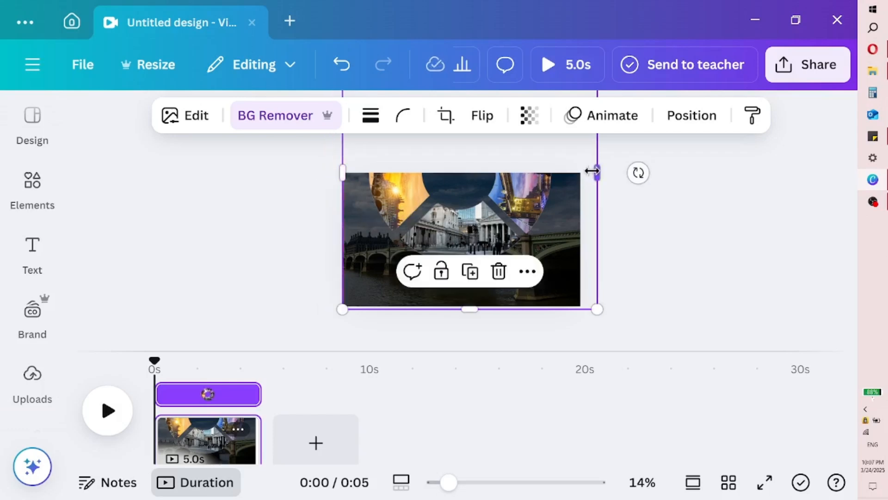
drag(598, 173, 580, 170)
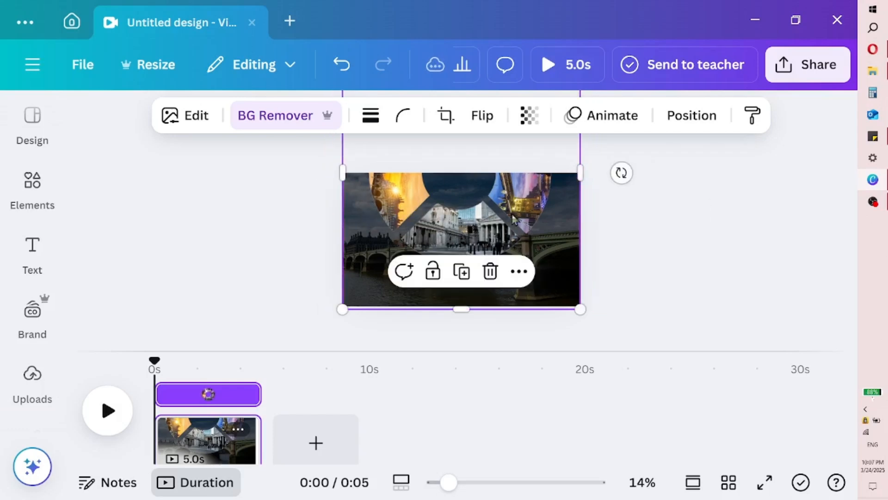
drag(461, 307, 461, 278)
Enlarge the cropped ring beyond the page width and centre its bank building section in the upper part of the page.
drag(443, 211, 438, 196)
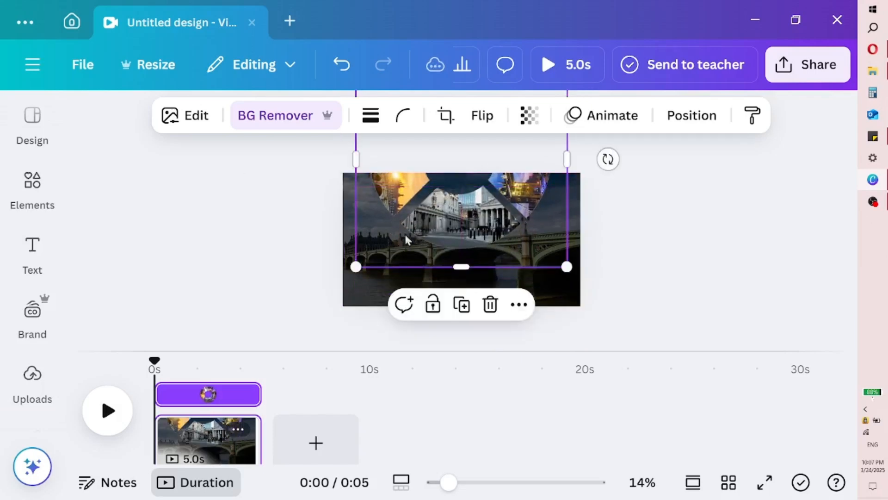
drag(359, 268, 271, 349)
drag(382, 267, 432, 216)
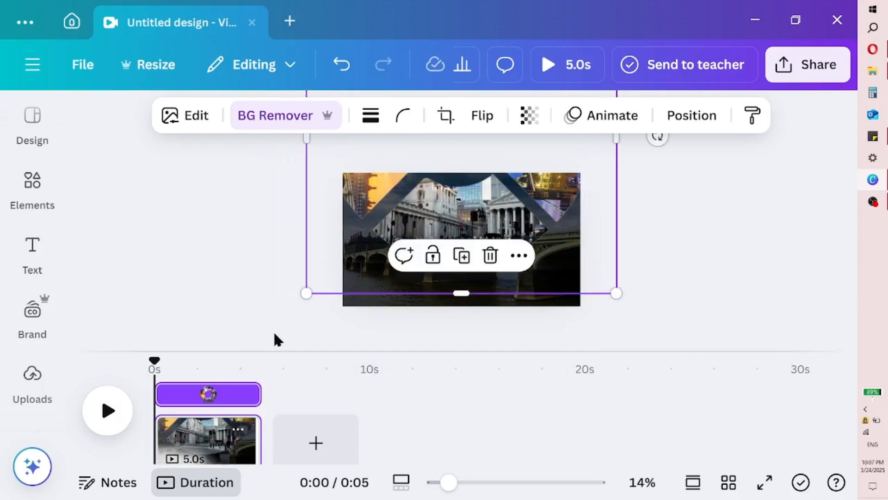
Duplicate the first page and go to the copy.
right_click(213, 440)
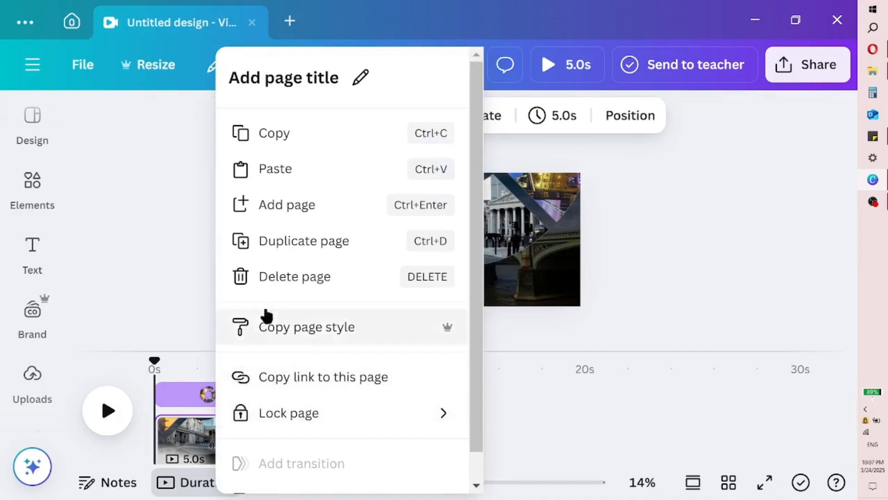
click(288, 245)
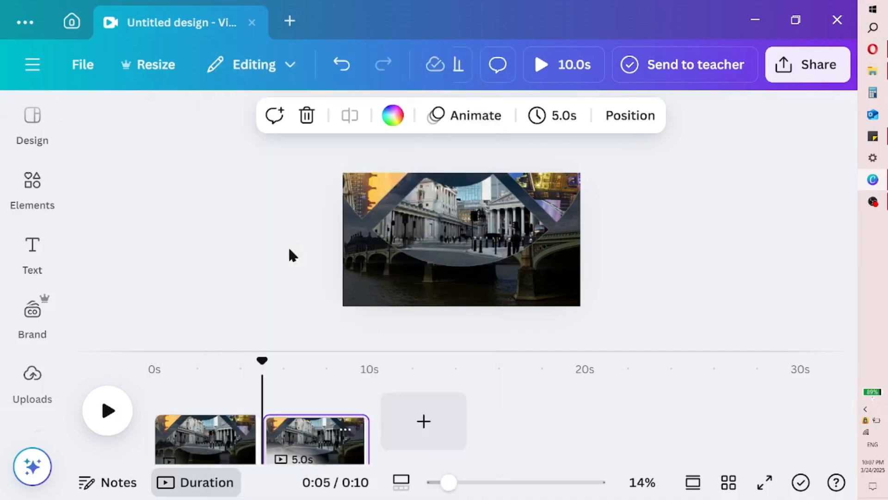
click(313, 418)
On the second page, rotate the ring a quarter turn clockwise to bring Tower Bridge to its bottom, and shift the panorama slightly right.
click(426, 241)
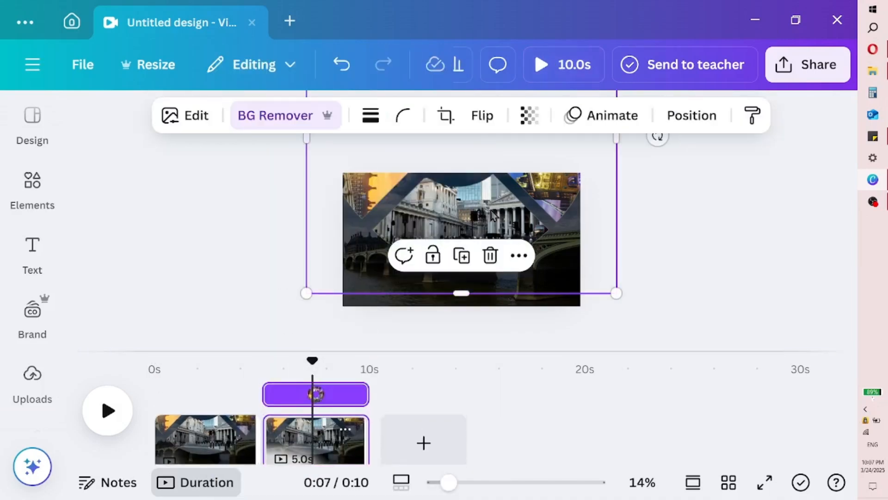
drag(658, 137, 453, 354)
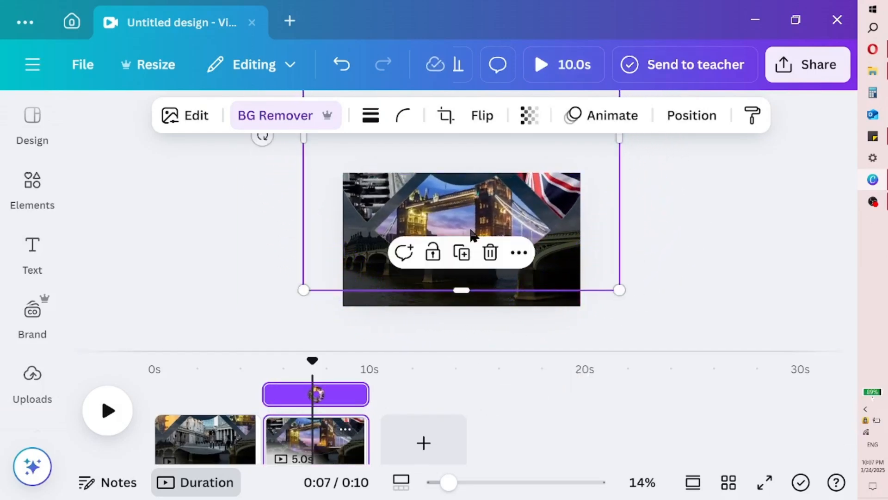
drag(468, 233, 468, 234)
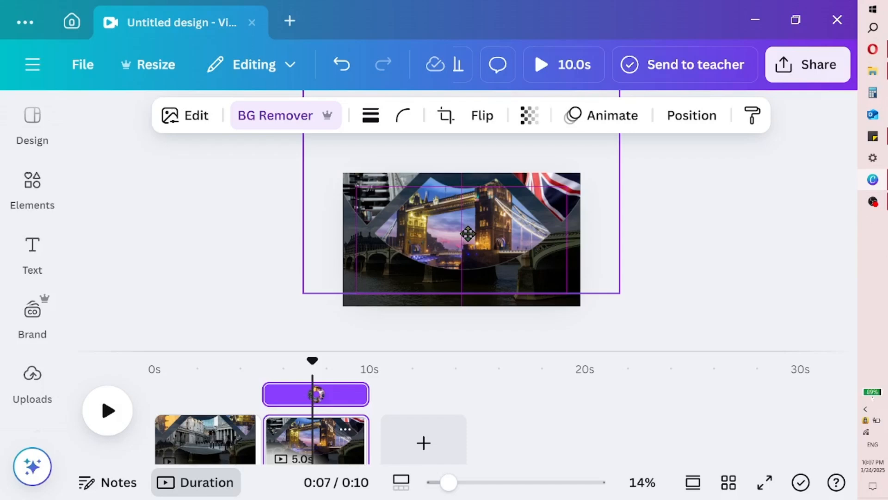
drag(468, 234, 509, 219)
click(668, 233)
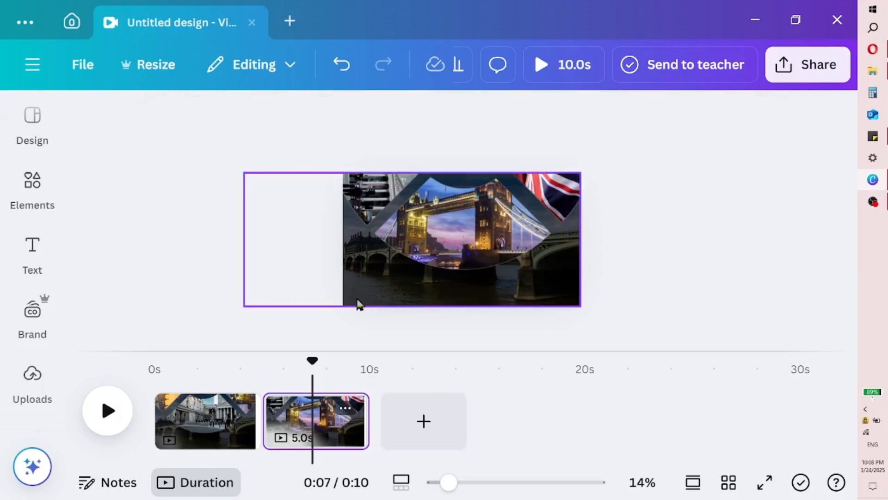
click(359, 303)
drag(351, 301, 379, 303)
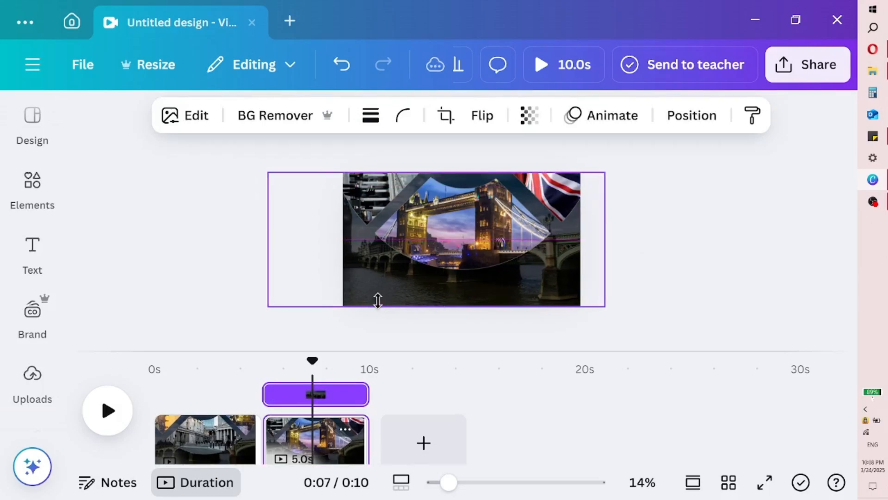
click(391, 332)
Duplicate the second page and go to the new third page.
right_click(345, 417)
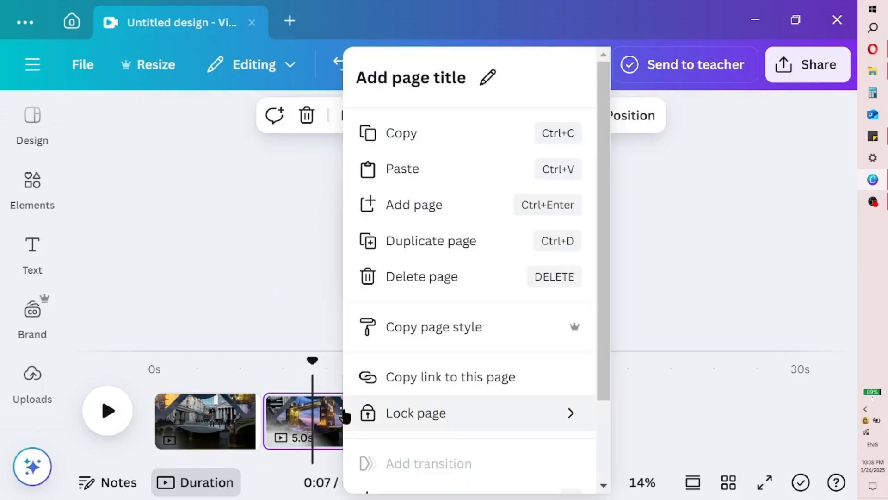
click(417, 247)
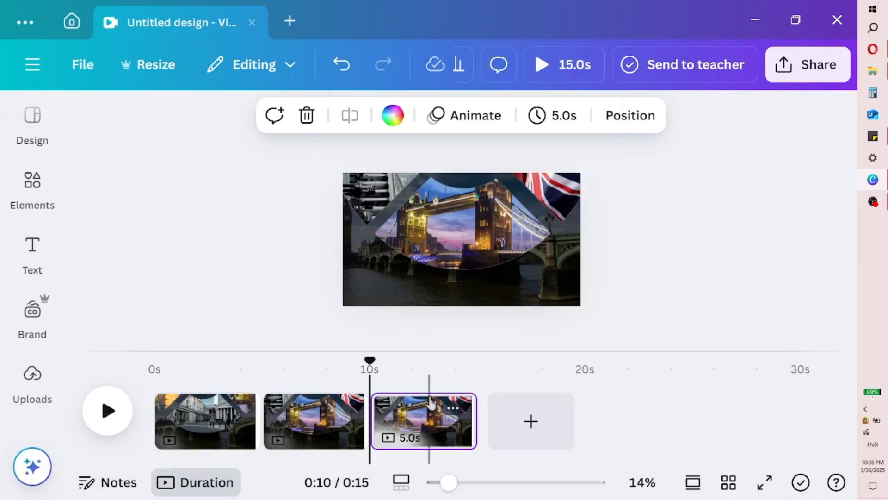
click(453, 408)
On the third page, rotate the ring another quarter turn clockwise to bring the Union Jack umbrella to its bottom, and shift the panorama slightly right.
click(421, 252)
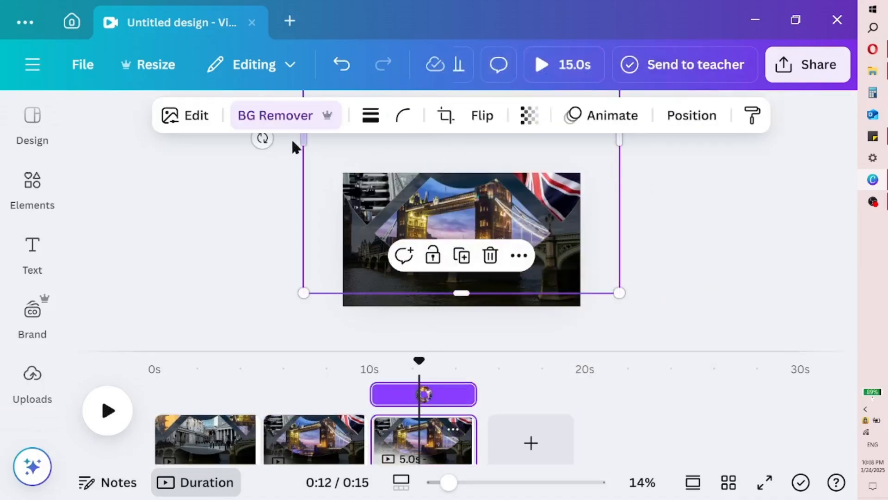
drag(264, 140, 461, 89)
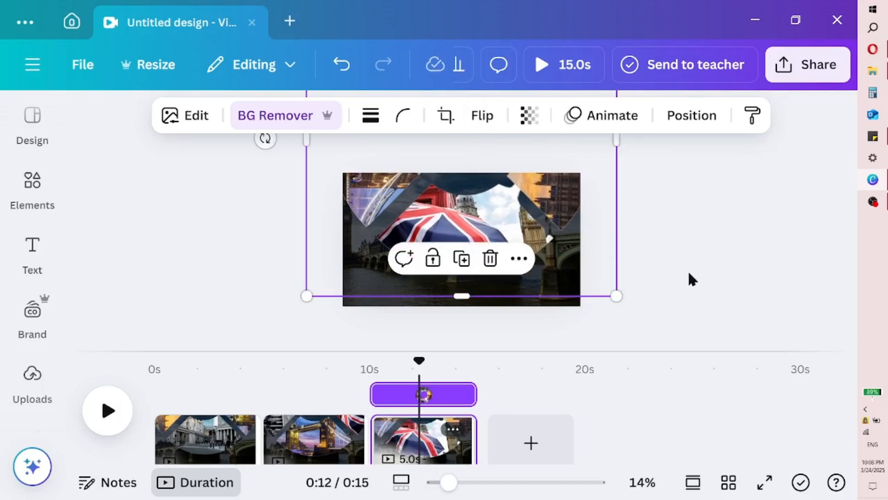
click(689, 274)
click(433, 304)
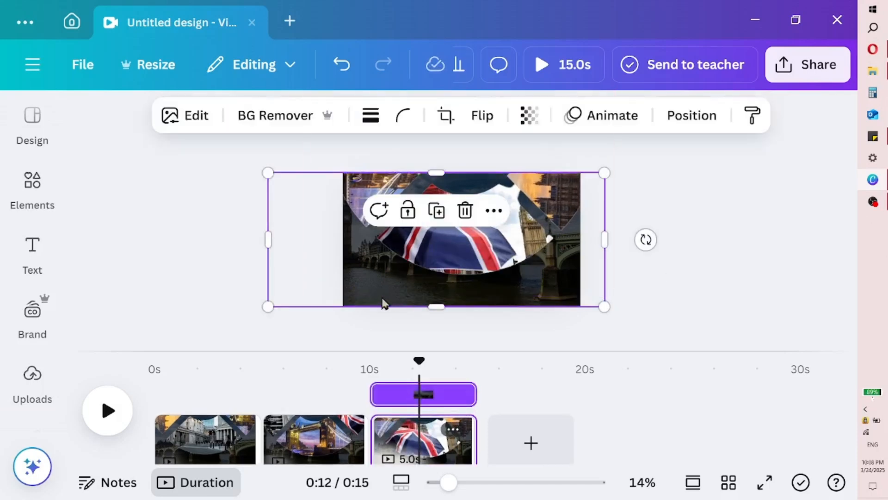
drag(378, 302, 397, 300)
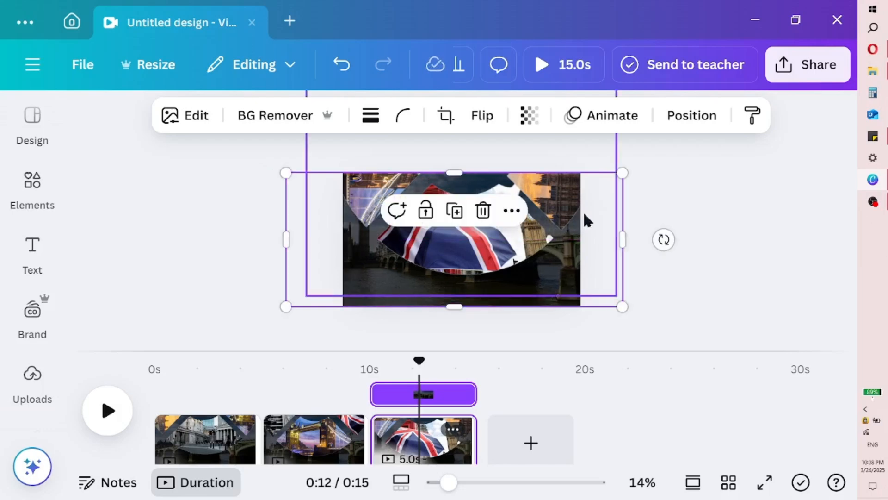
click(712, 213)
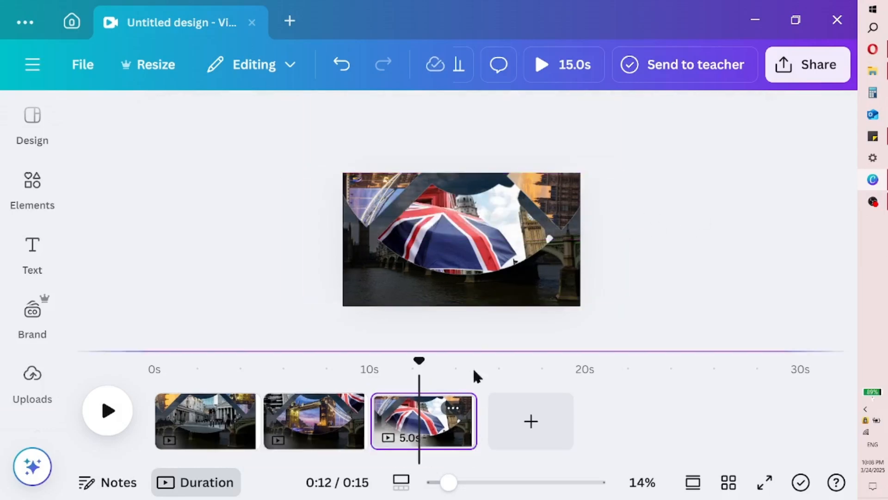
Duplicate the third page to create a fourth page.
right_click(442, 428)
click(442, 427)
right_click(442, 428)
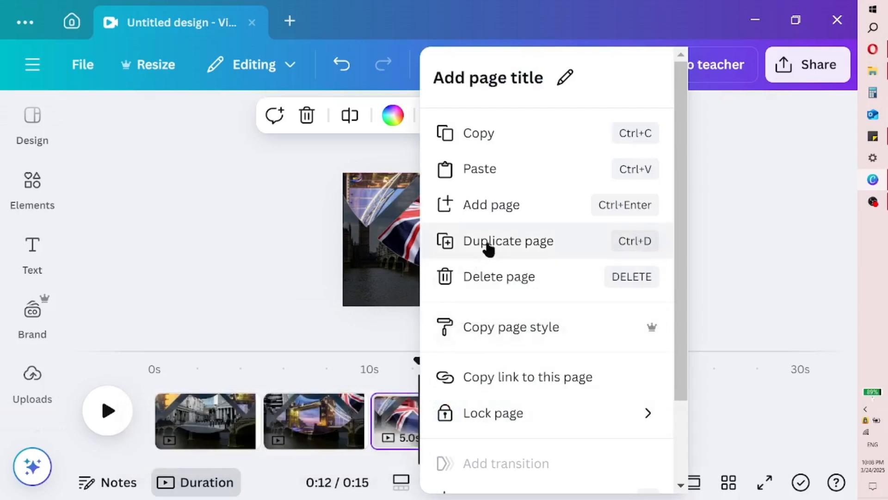
click(488, 243)
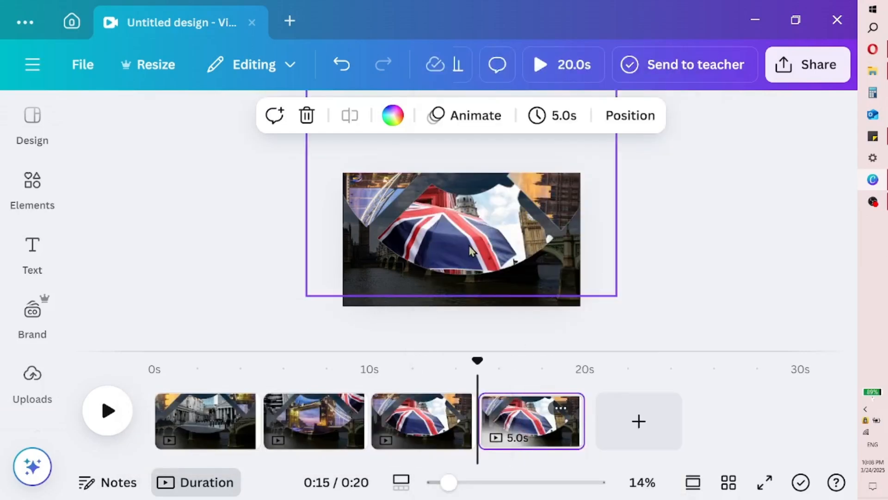
On the fourth page, rotate the ring a quarter turn clockwise to bring the Big Ben sunset to its bottom, and shift the panorama further right.
click(469, 246)
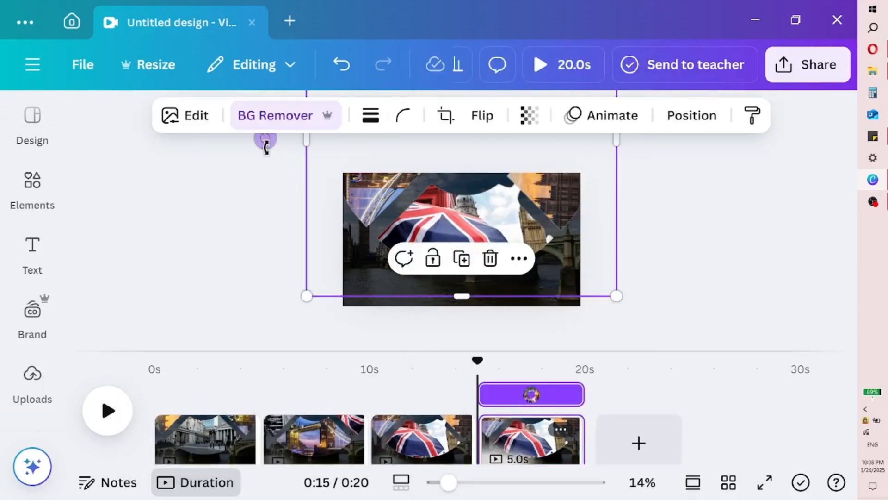
drag(266, 138, 457, 82)
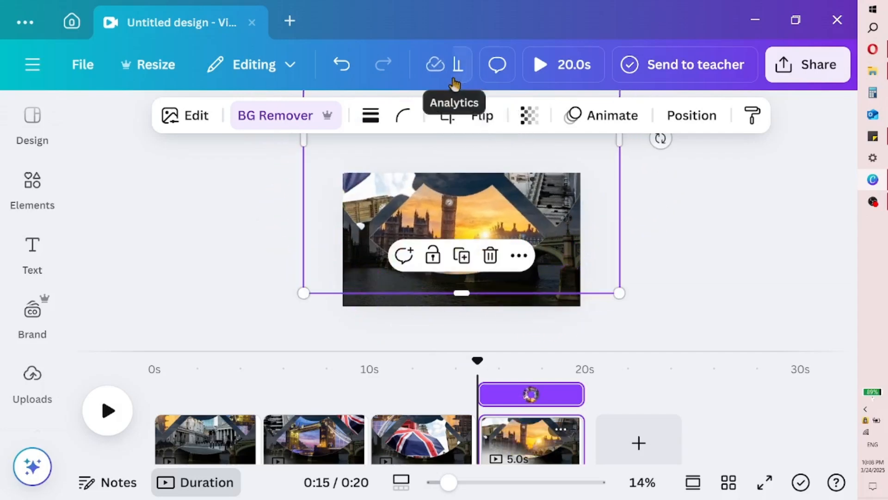
click(502, 305)
drag(502, 305, 530, 301)
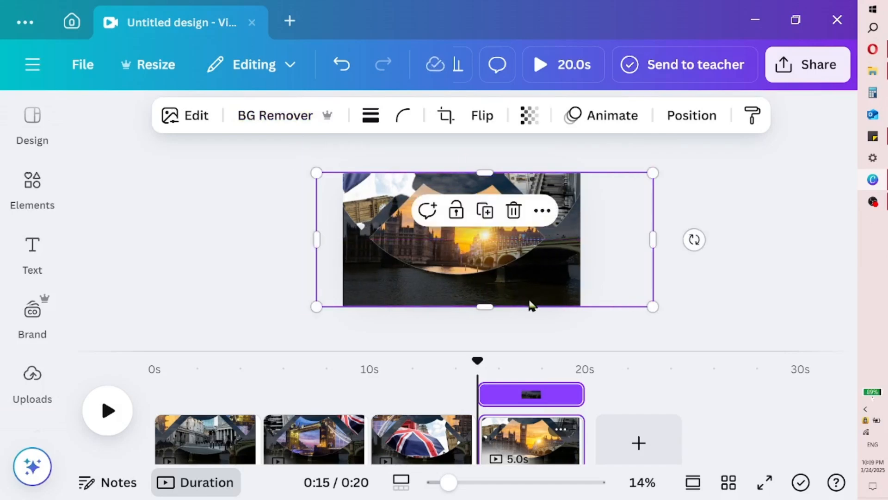
Apply a Match & Move transition lasting 1.8 seconds between all pages and play the video.
click(722, 291)
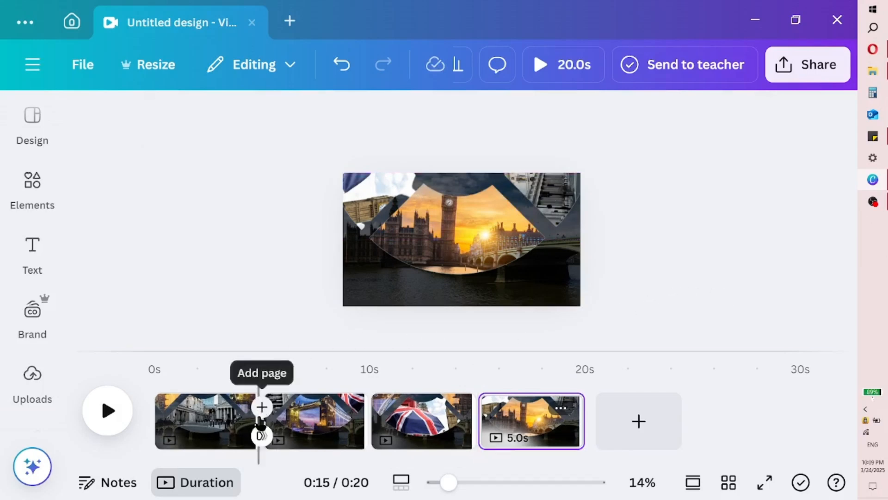
click(261, 432)
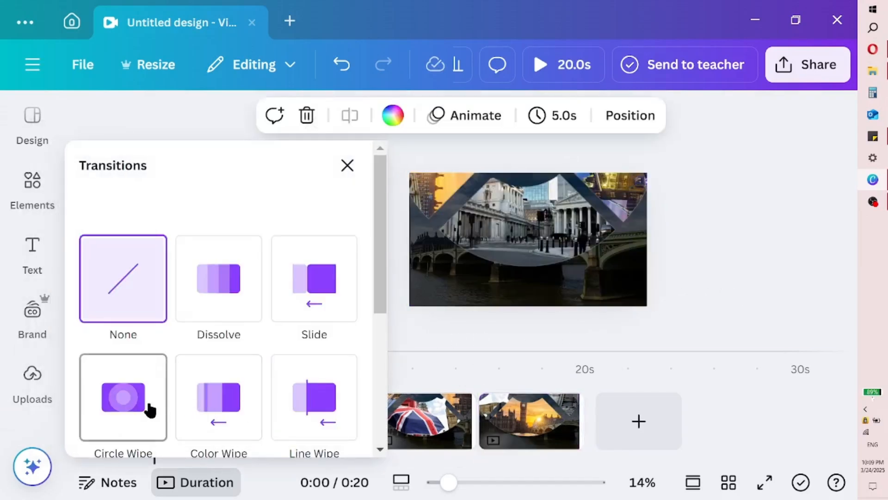
scroll(149, 407, down, 5)
click(135, 292)
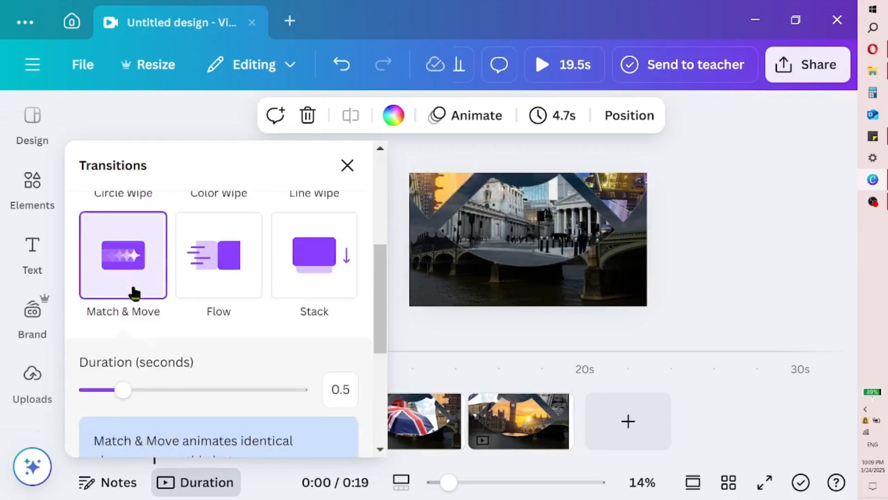
drag(140, 349, 240, 363)
scroll(223, 365, down, 5)
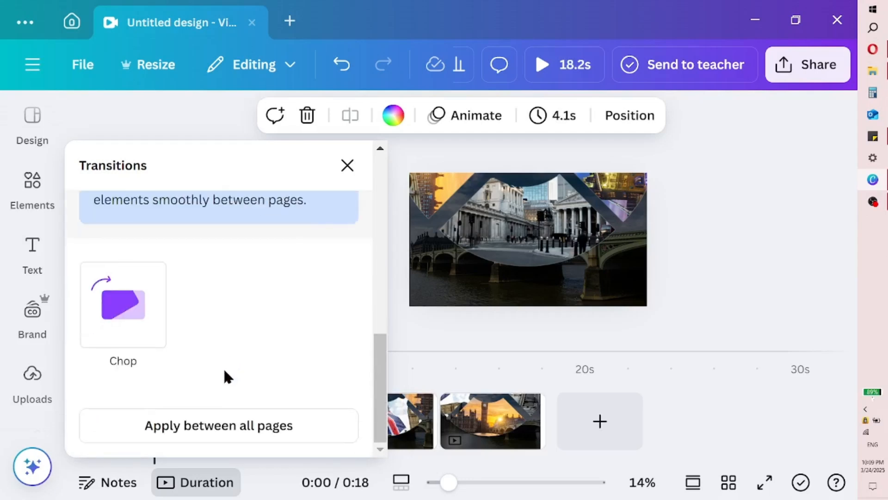
click(195, 424)
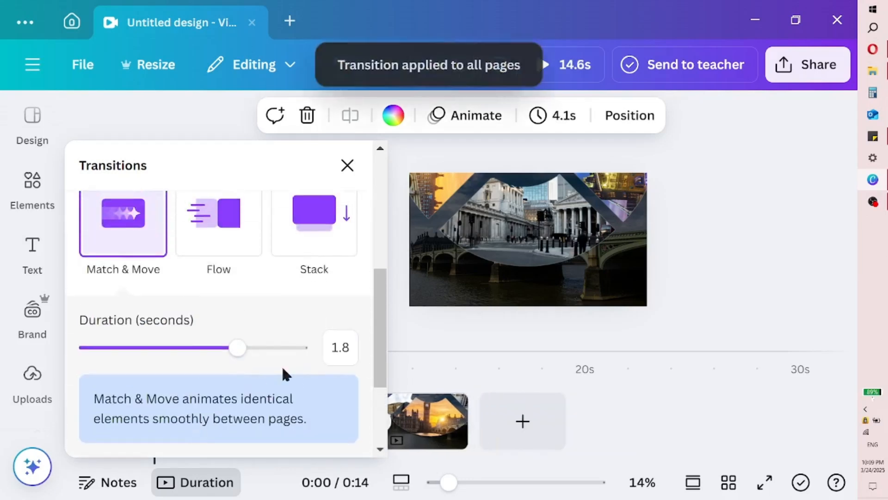
click(403, 326)
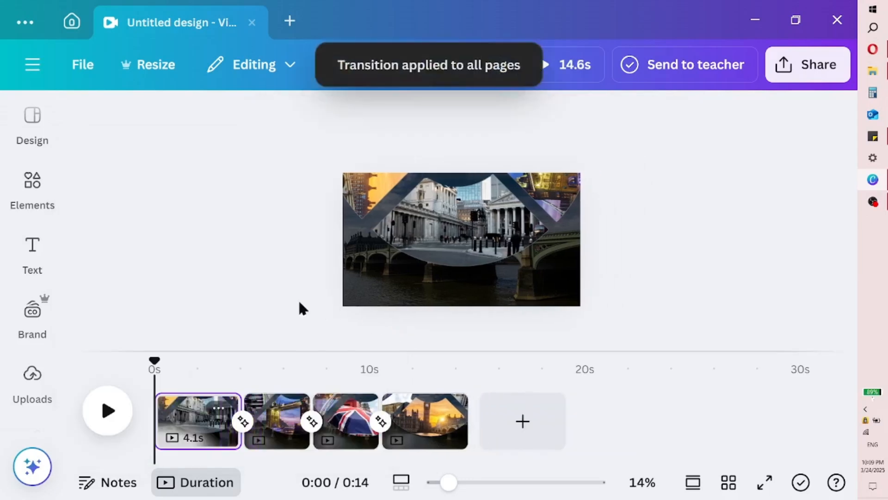
click(105, 411)
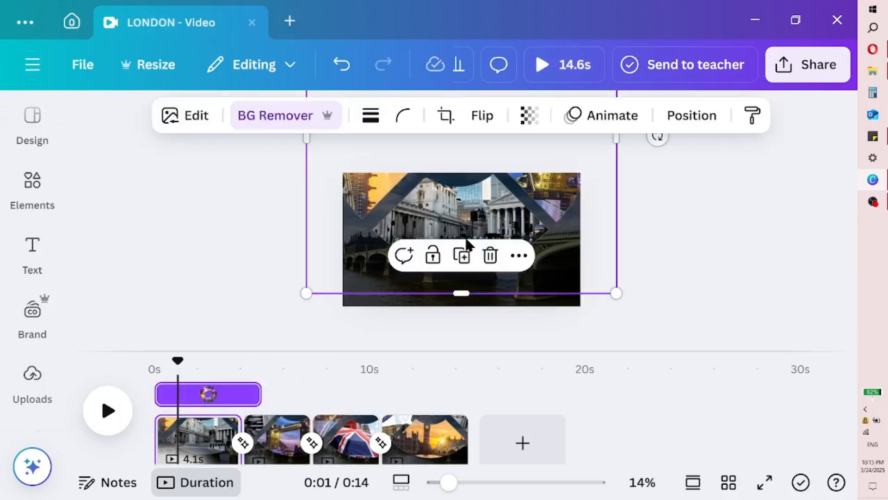
Add a heading reading "LONDON" to the first page.
click(465, 241)
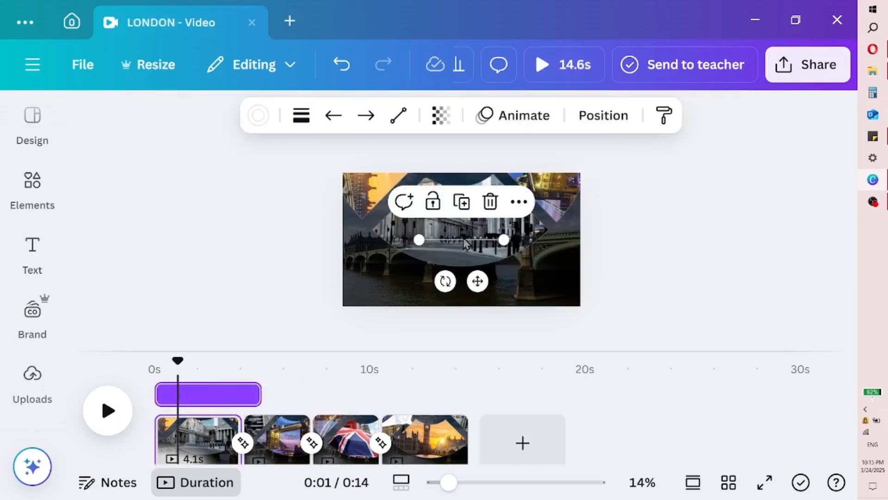
key(Escape)
click(14, 268)
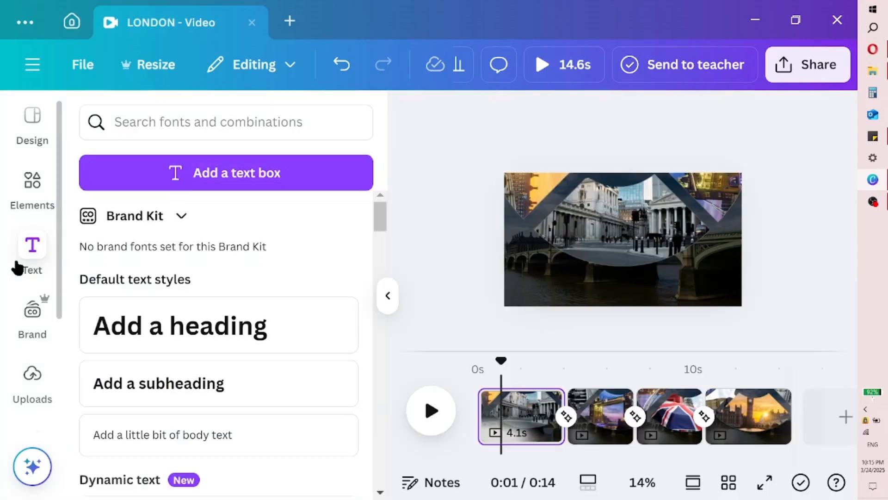
click(125, 322)
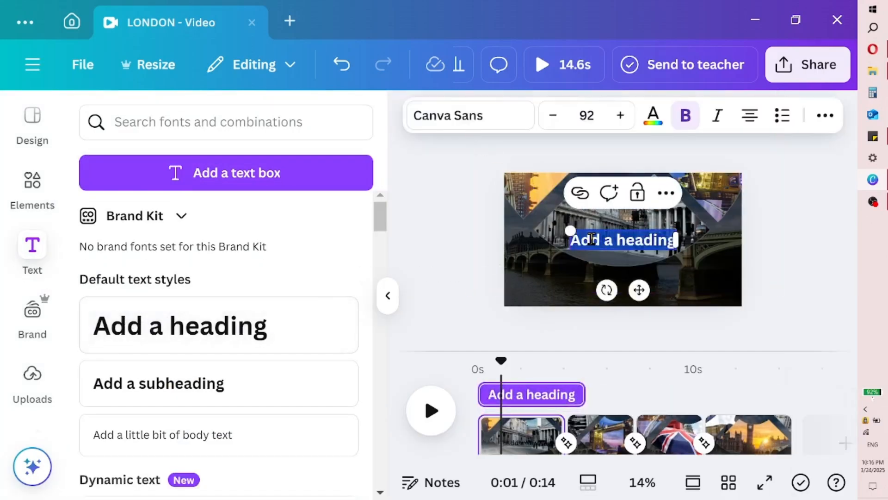
text(LONDON)
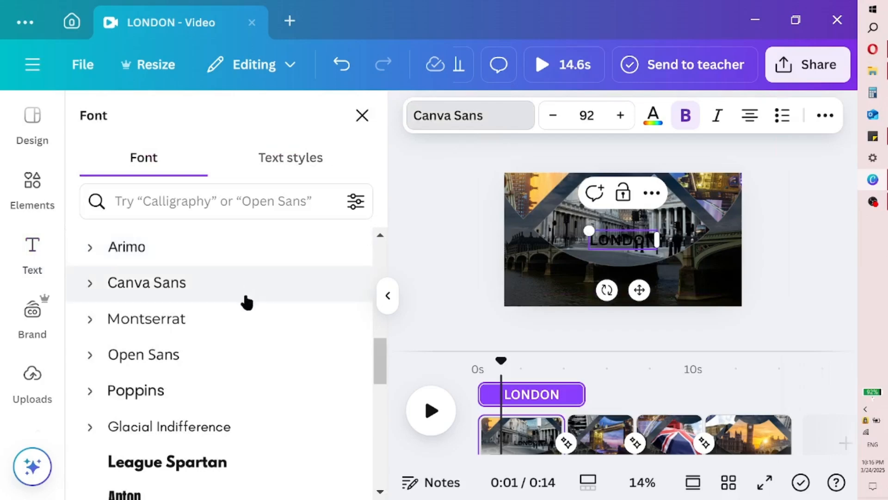
Set the LONDON heading in the Poppins font and colour it white.
click(183, 393)
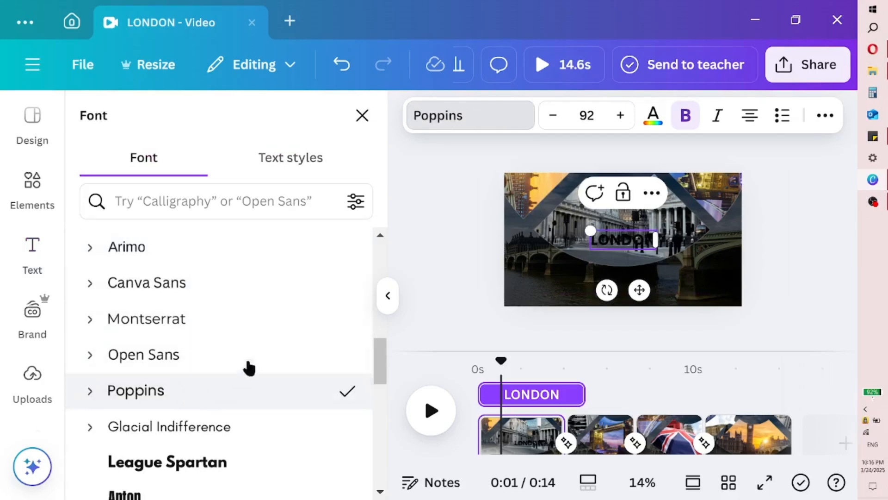
double_click(603, 241)
click(653, 117)
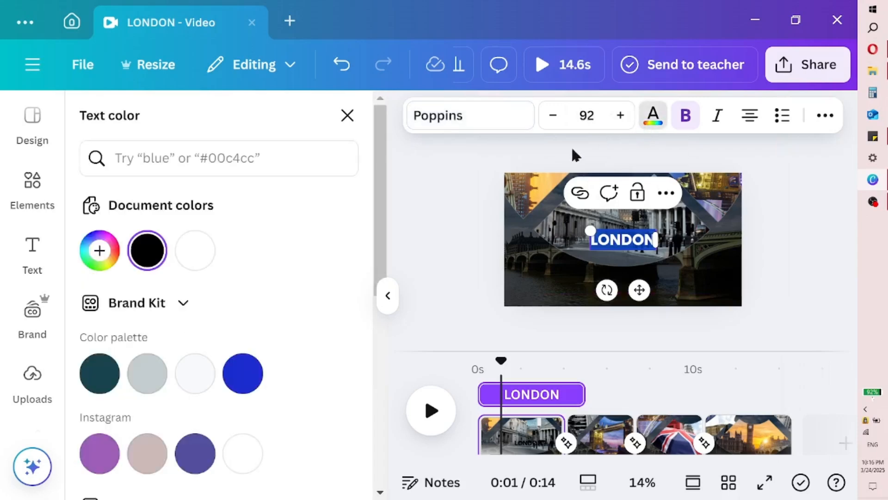
click(197, 243)
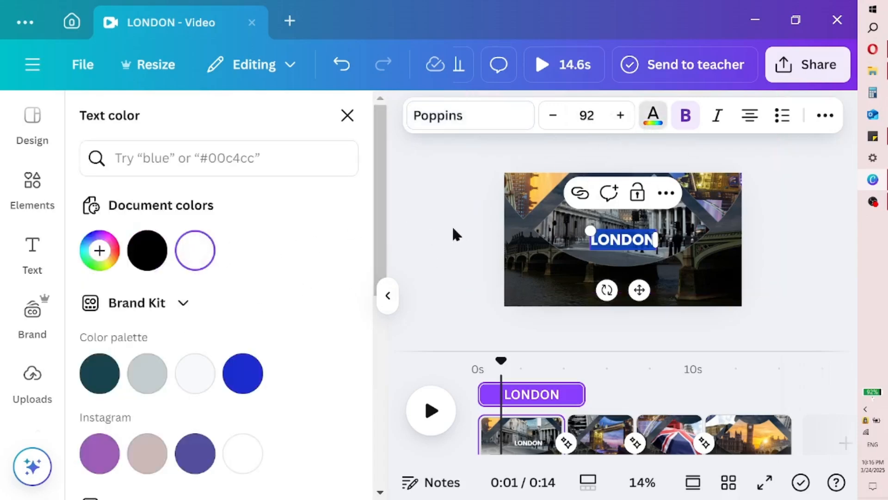
Enlarge the LONDON heading to font size 223 and centre it horizontally near the bottom of the first page.
drag(591, 234, 497, 204)
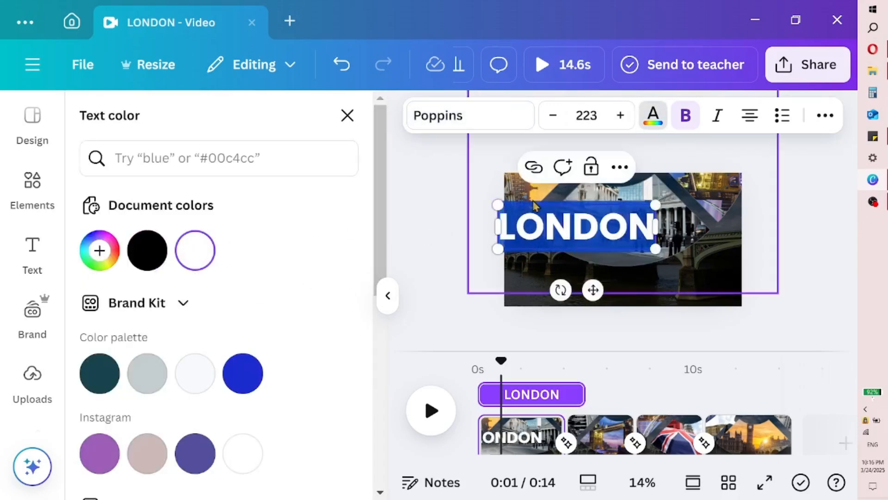
drag(590, 292, 639, 334)
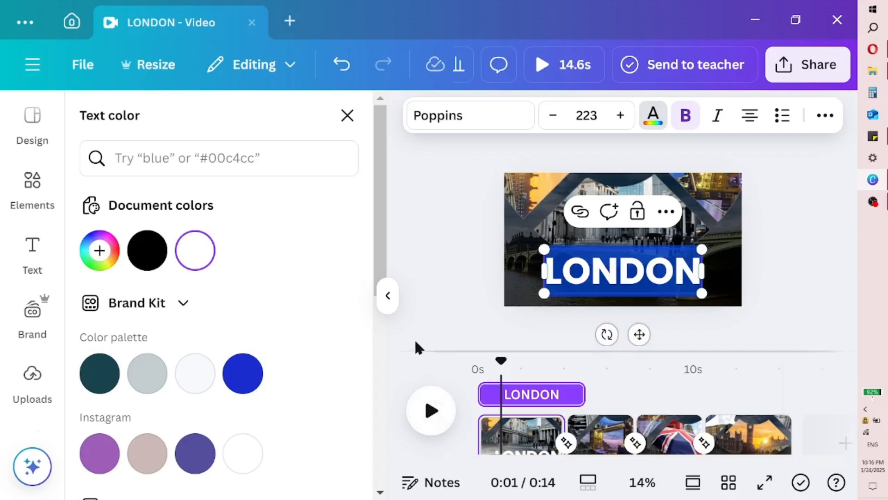
Show the LONDON heading's element timing and trim its start to about 3.2 seconds into the first page.
click(569, 422)
click(504, 212)
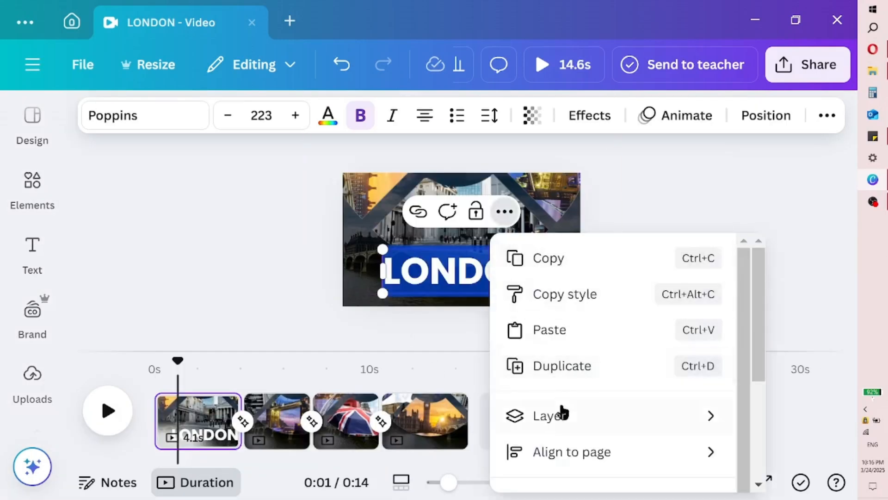
scroll(565, 430, down, 2)
click(568, 435)
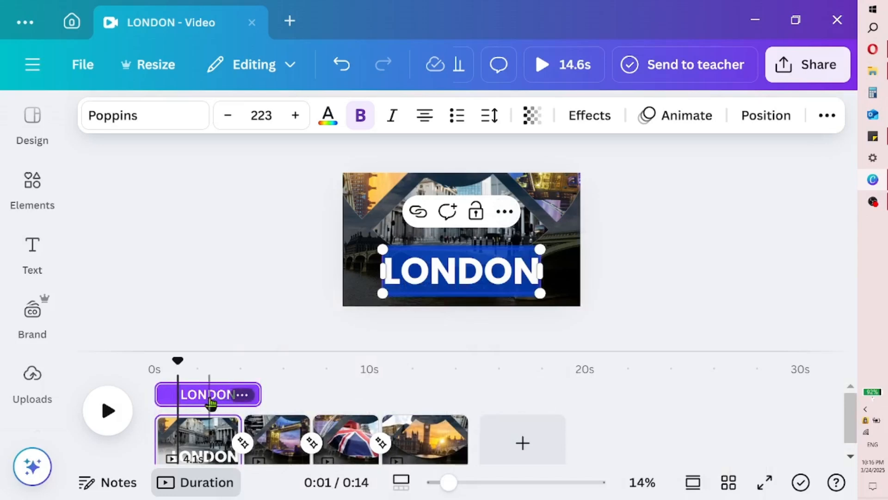
click(242, 402)
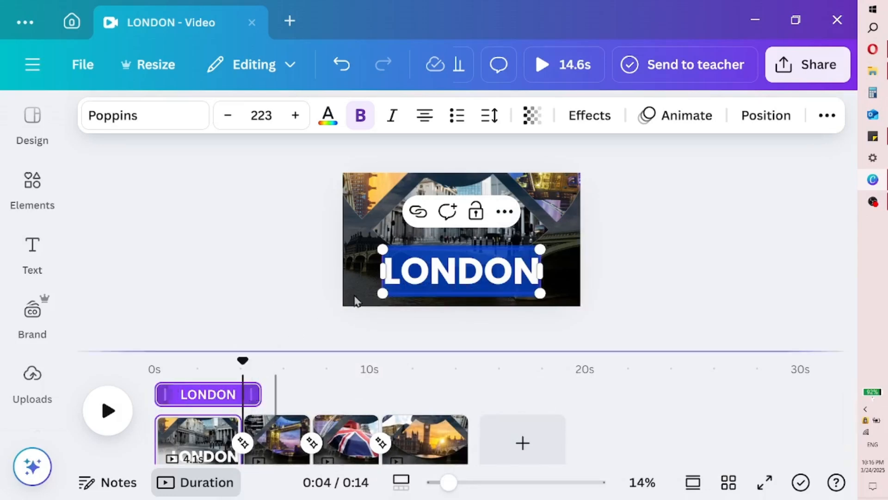
drag(157, 395, 231, 396)
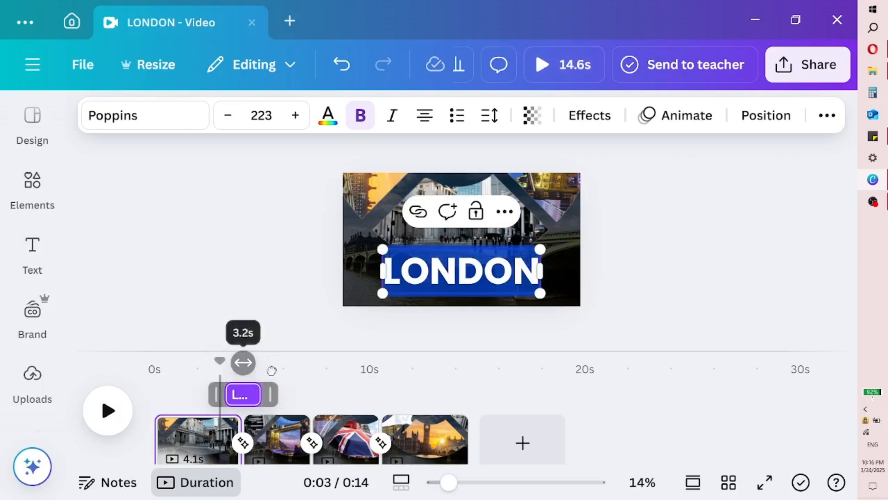
drag(220, 361, 280, 363)
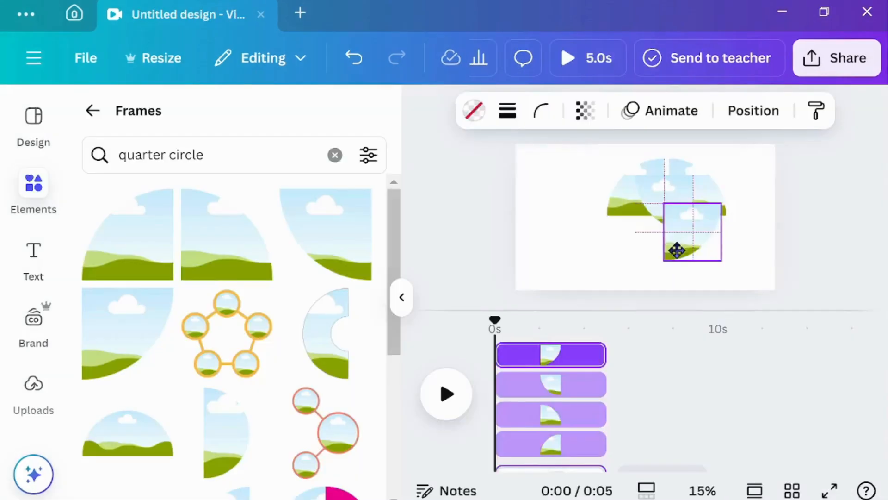
drag(676, 248, 638, 252)
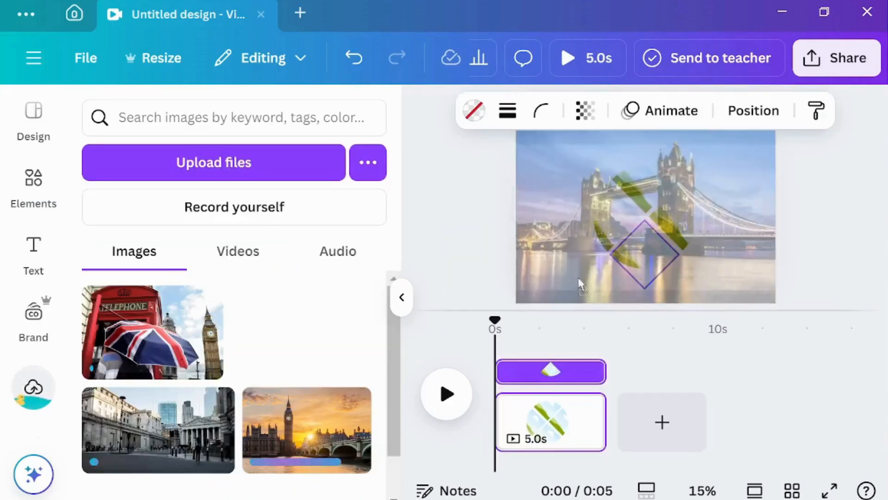
drag(578, 277, 615, 288)
drag(153, 332, 665, 257)
double_click(664, 257)
drag(616, 223, 661, 276)
drag(606, 297, 624, 283)
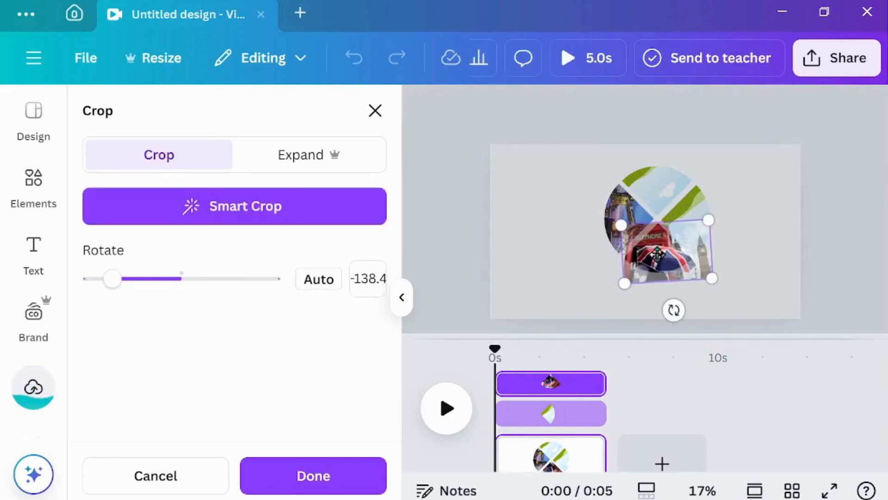
click(759, 259)
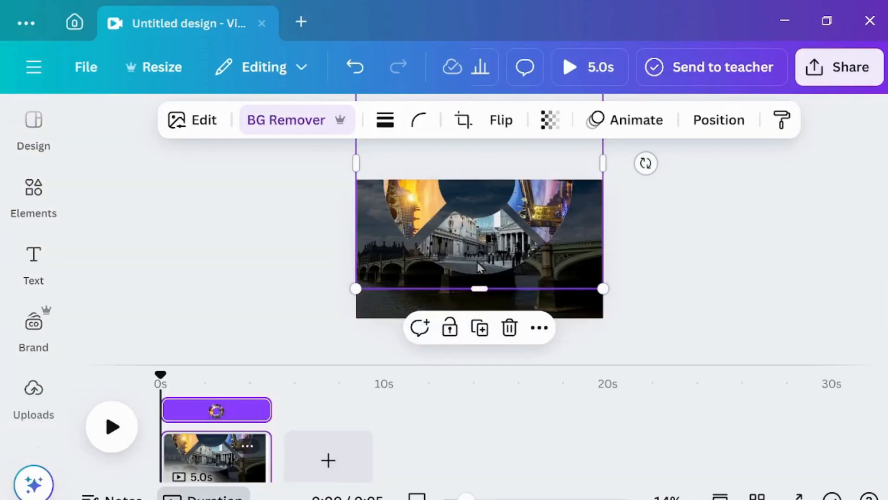
drag(478, 266, 480, 389)
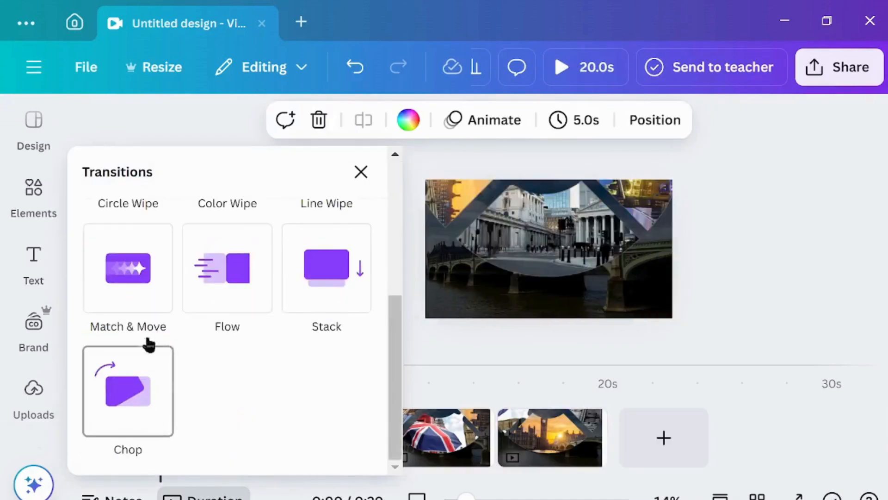
click(139, 301)
drag(127, 363, 143, 361)
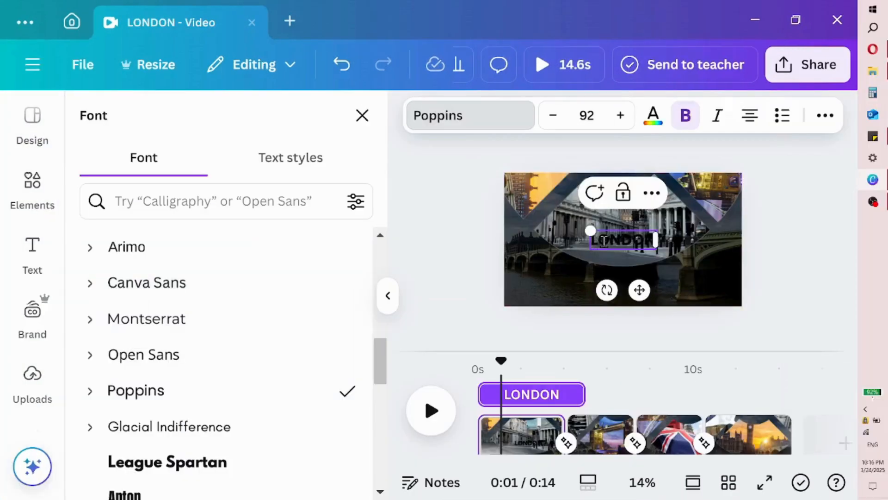
double_click(604, 240)
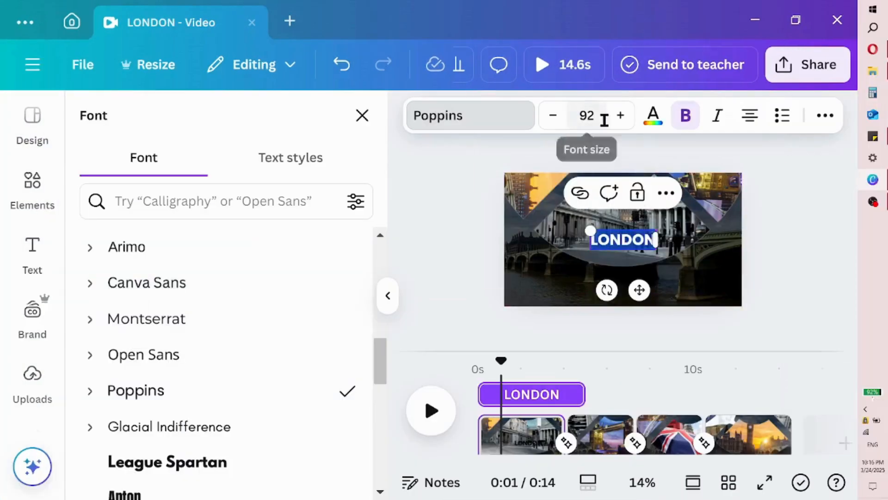
click(652, 115)
drag(589, 235, 495, 198)
drag(588, 289, 639, 308)
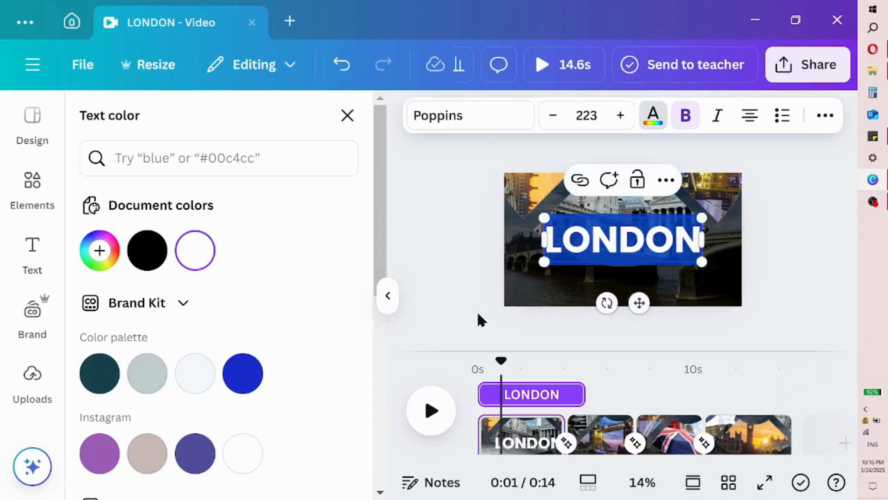